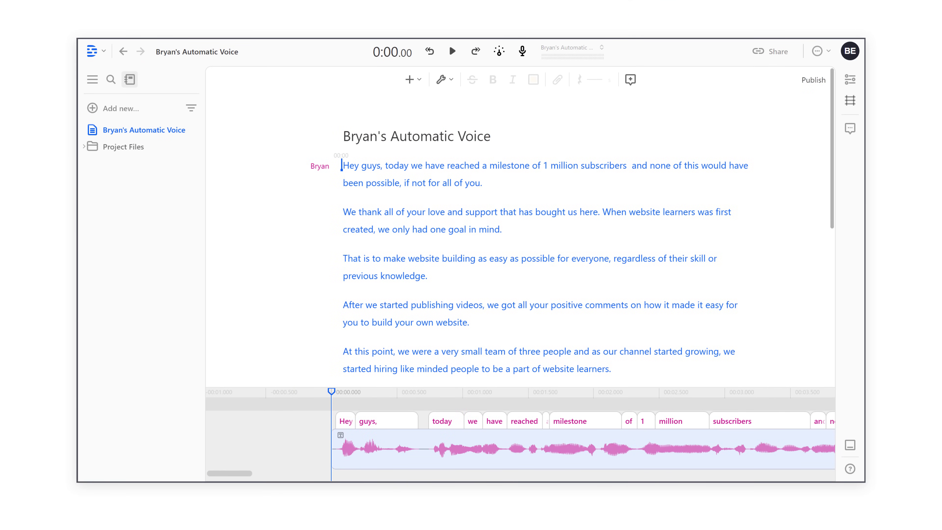
Play back the automatic voice demo project to hear its generated narration
{"action": "left_click", "coordinate": [452, 51]}
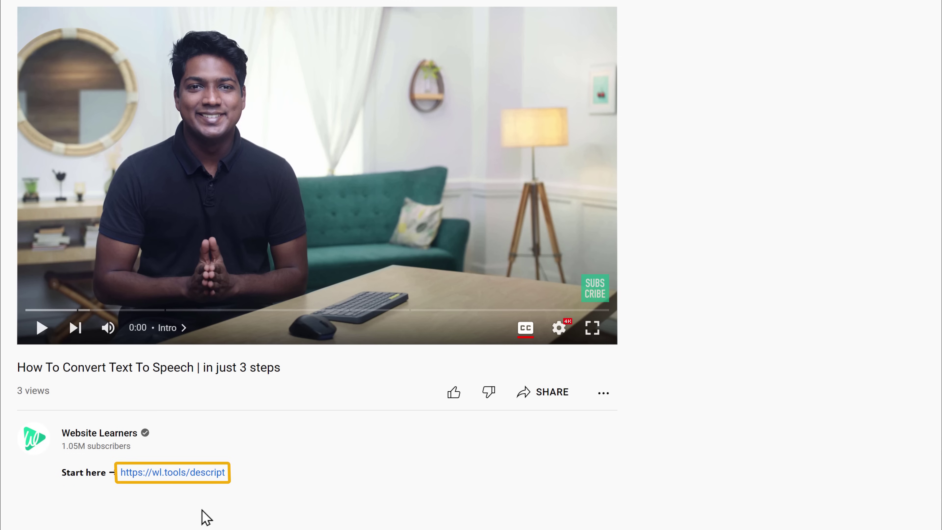
Open the Descript website from the video's link and sign up for free with the existing Google account
{"action": "left_click", "coordinate": [173, 475]}
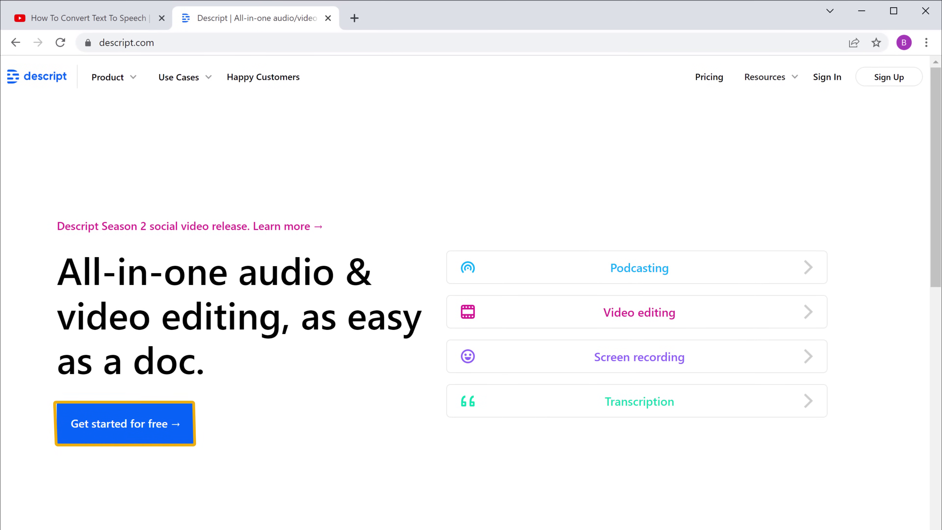
{"action": "left_click", "coordinate": [124, 434]}
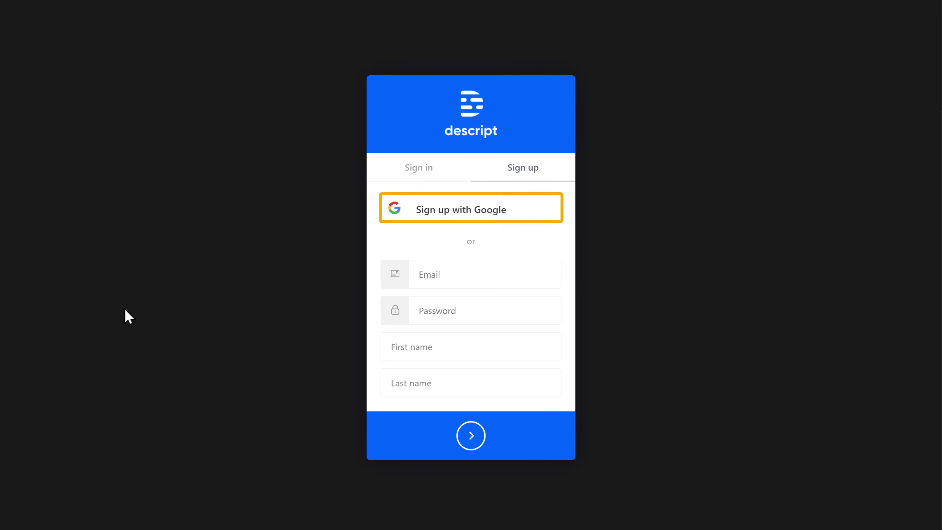
{"action": "left_click", "coordinate": [465, 216]}
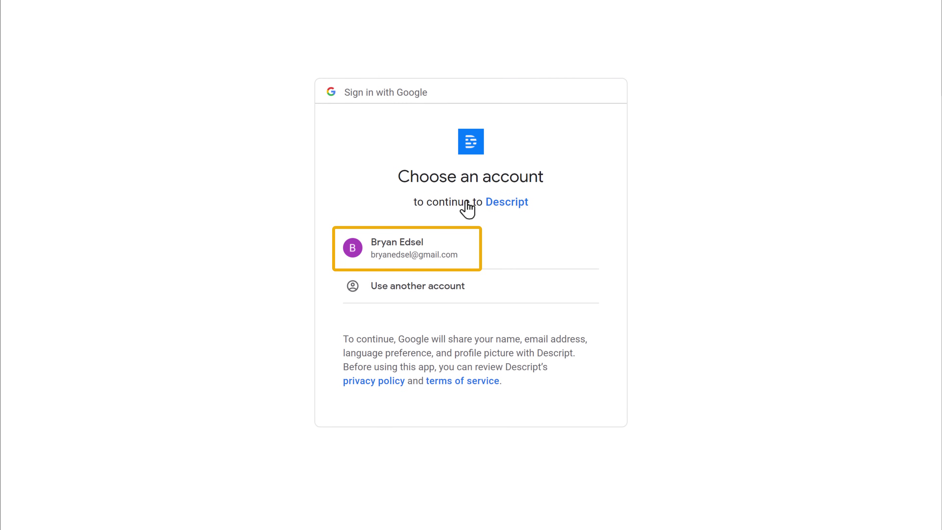
{"action": "left_click", "coordinate": [465, 260]}
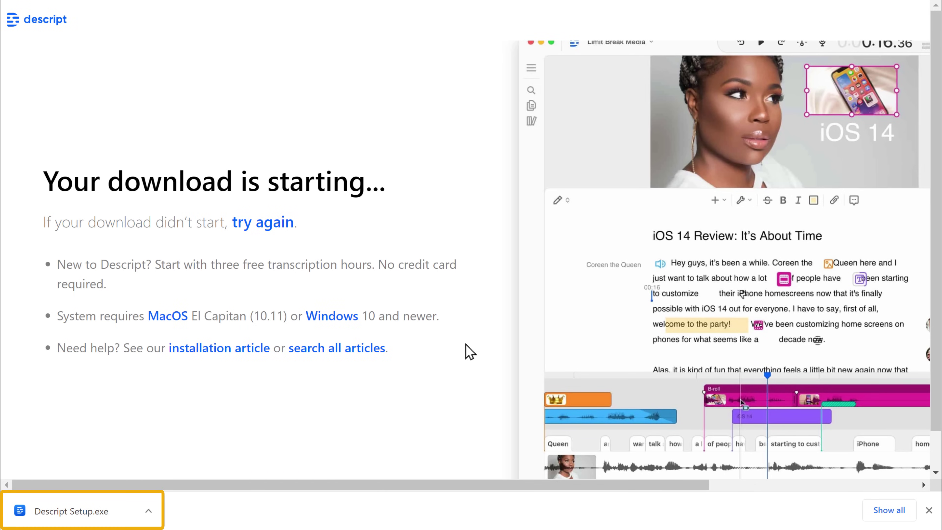
Run the downloaded Descript Setup.exe and sign in to the Descript desktop app through the browser
{"action": "left_click", "coordinate": [111, 515]}
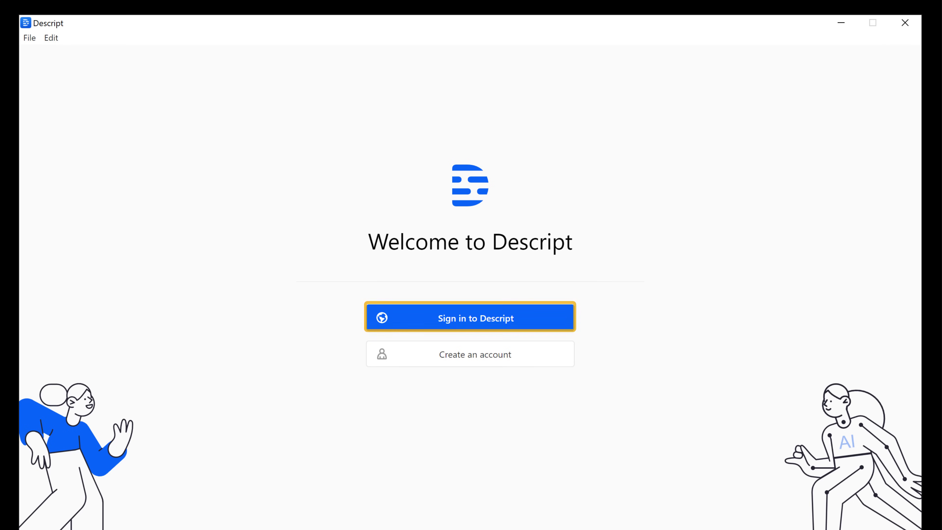
{"action": "left_click", "coordinate": [473, 325]}
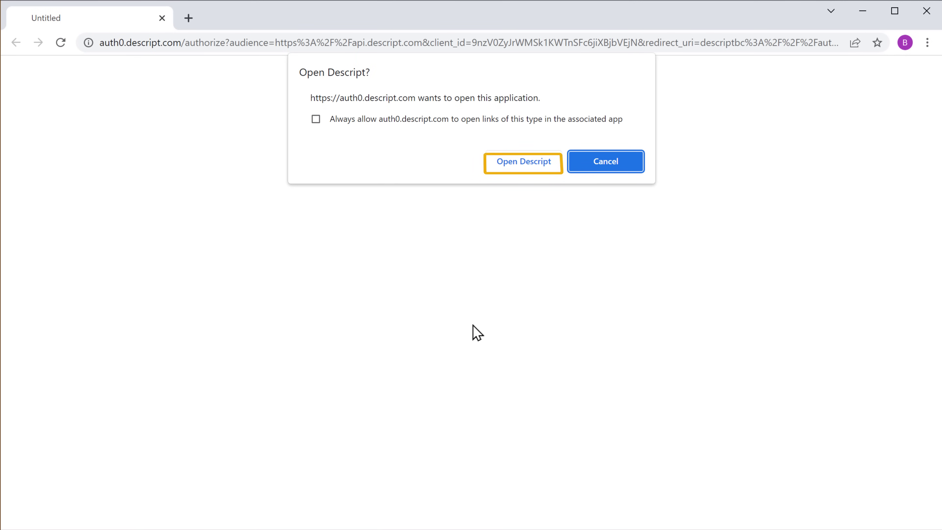
{"action": "left_click", "coordinate": [521, 169]}
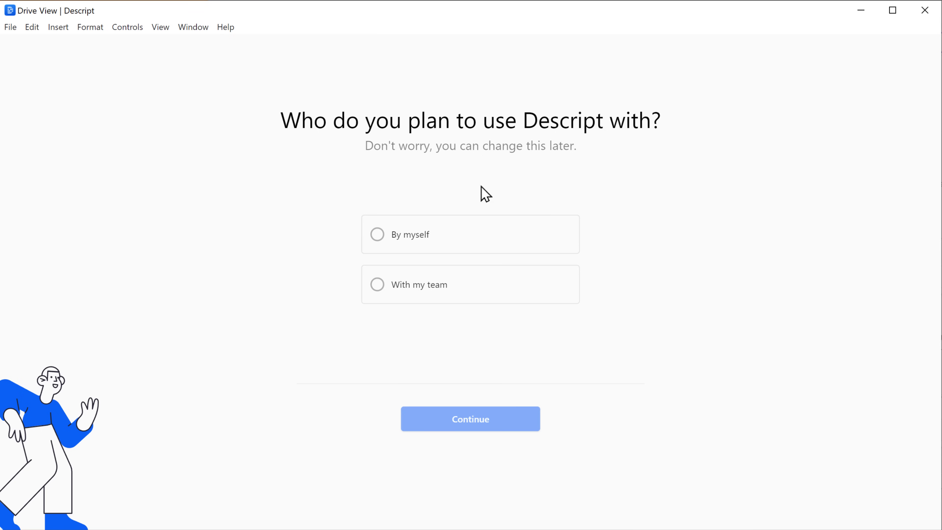
Complete the onboarding by choosing By myself and skipping the question about planned uses
{"action": "left_click", "coordinate": [378, 234]}
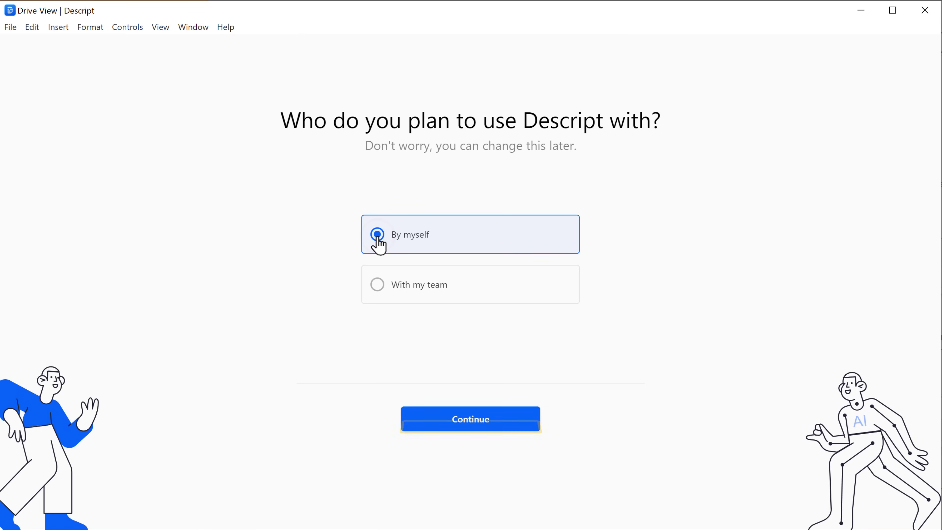
{"action": "left_click", "coordinate": [471, 427]}
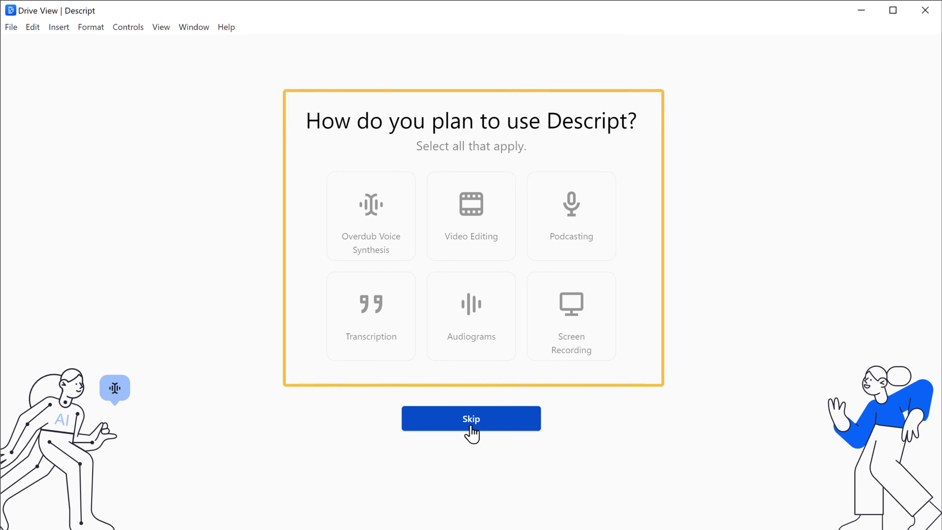
{"action": "left_click", "coordinate": [471, 419]}
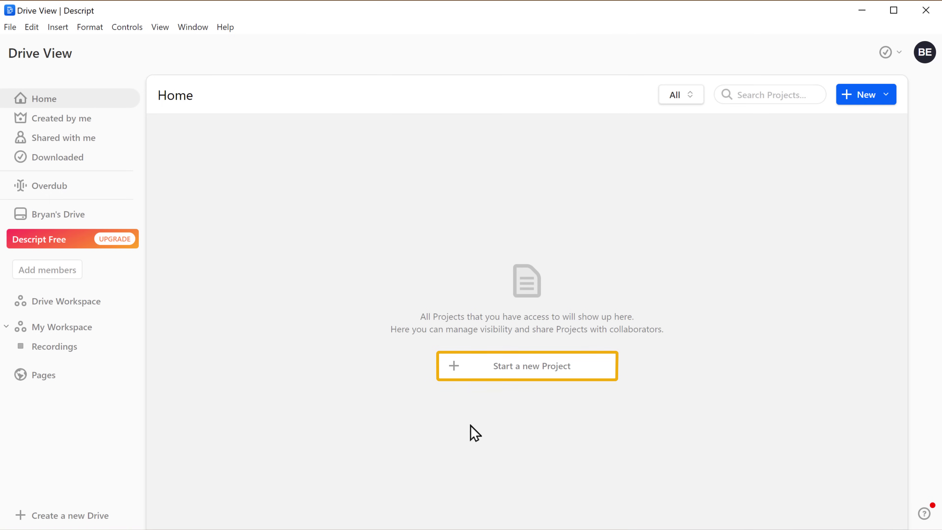
Create a new project named "Generating AI Voice For Text" in My Workspace
{"action": "left_click", "coordinate": [527, 373]}
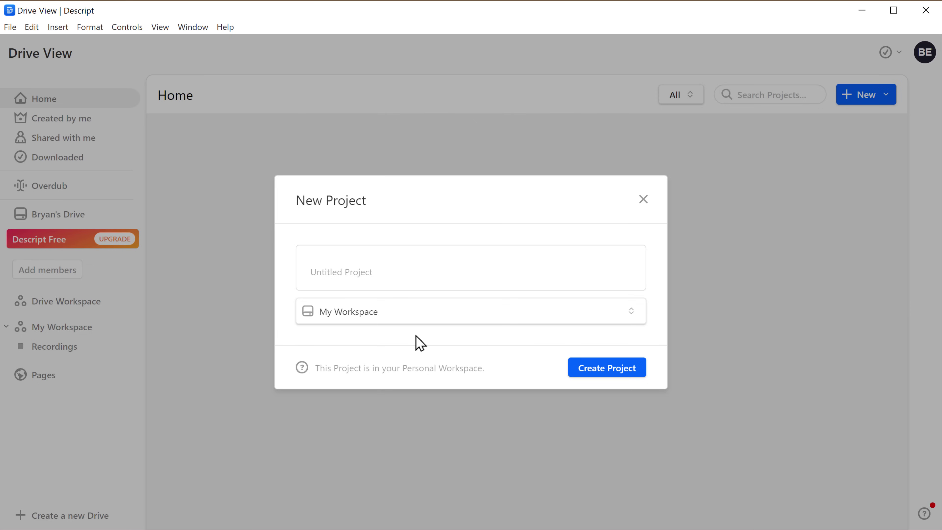
{"action": "type", "text": "Generating AI Voice For Text"}
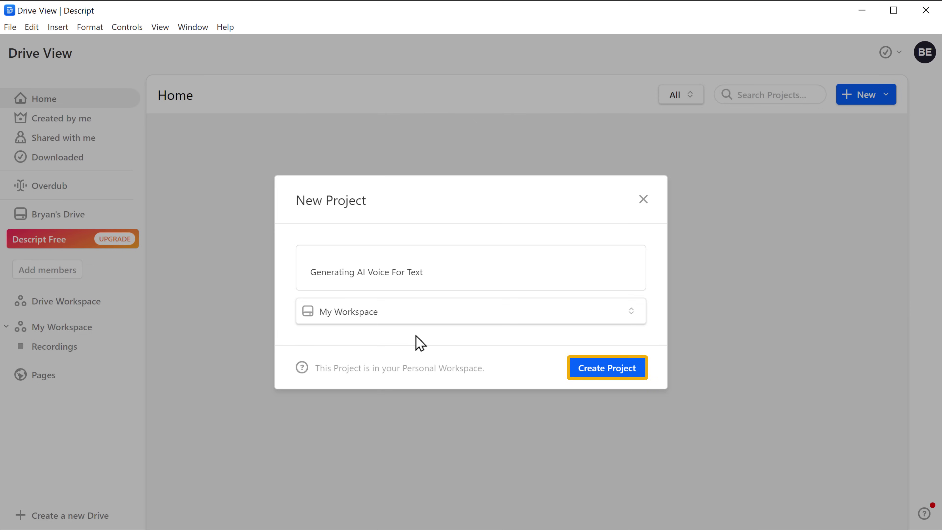
{"action": "left_click", "coordinate": [607, 373]}
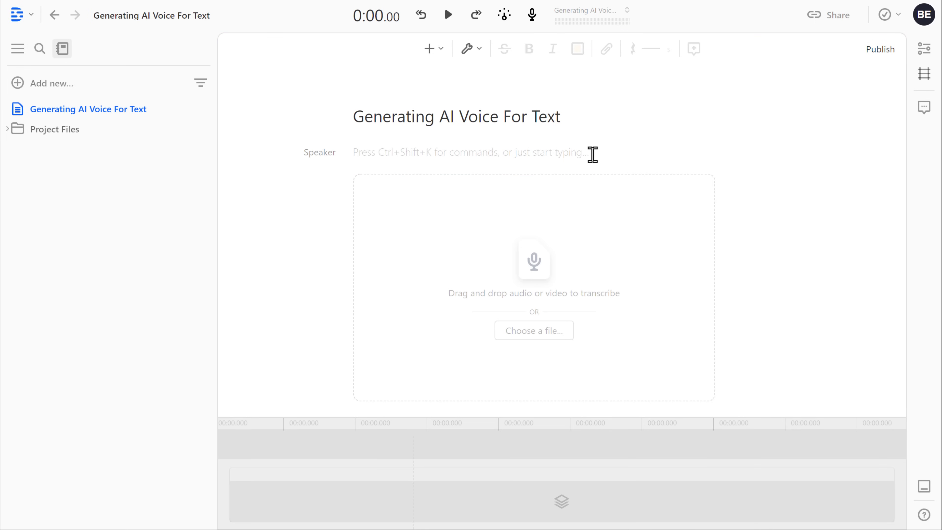
Write "Hey guys today, we have reached a milestone of 1 million subscribers" in the empty script
{"action": "type", "text": "Hey guys today"}
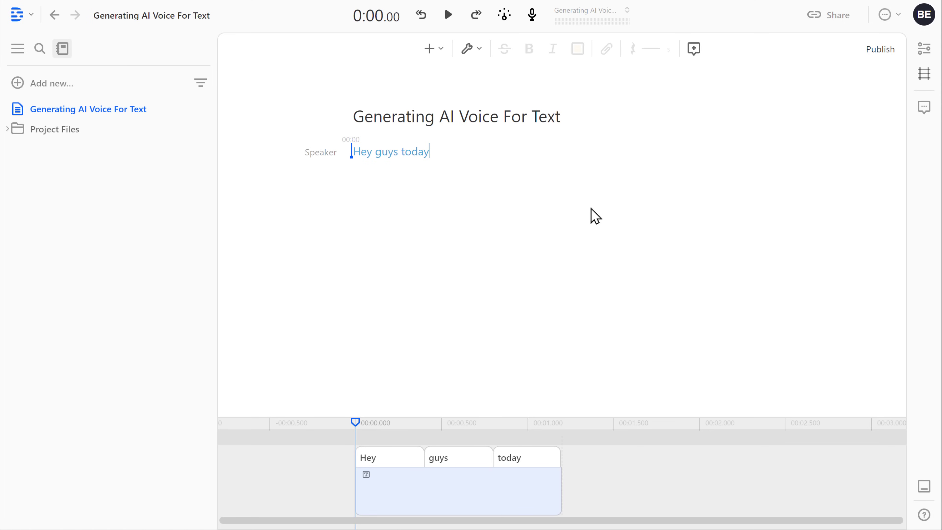
{"action": "type", "text": ", we have reached a milestone of 1 milli"}
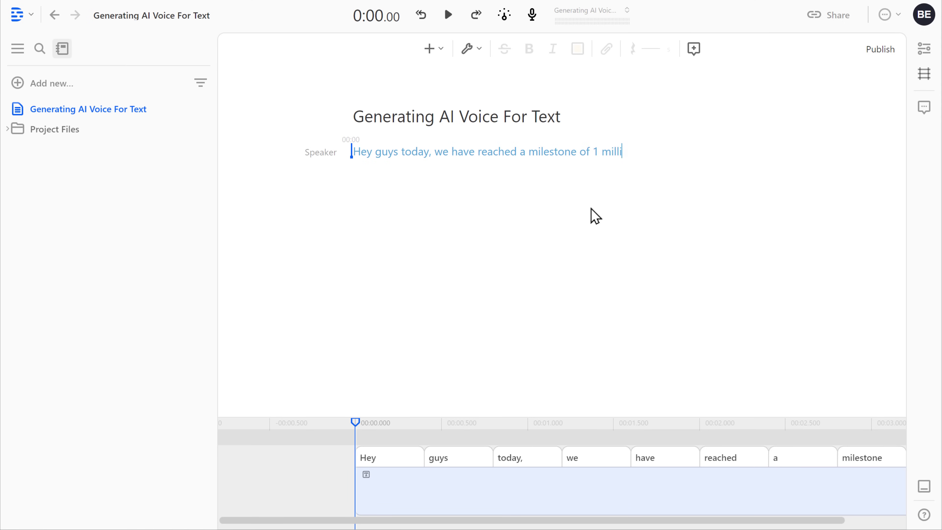
{"action": "type", "text": "on subscribers"}
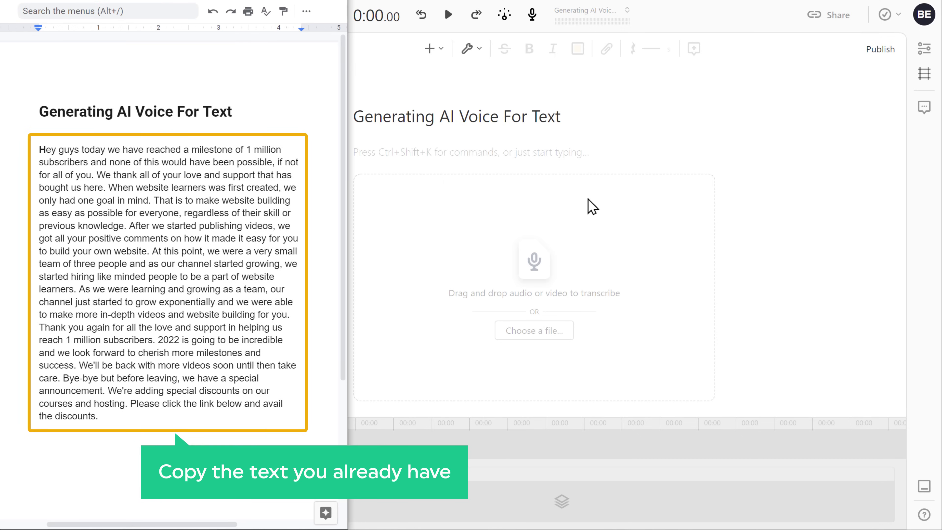
Copy the full "Hey guys today" paragraph from the Google Docs document and paste it into the empty Descript script
{"action": "triple_click", "coordinate": [36, 149]}
{"action": "right_click", "coordinate": [34, 150]}
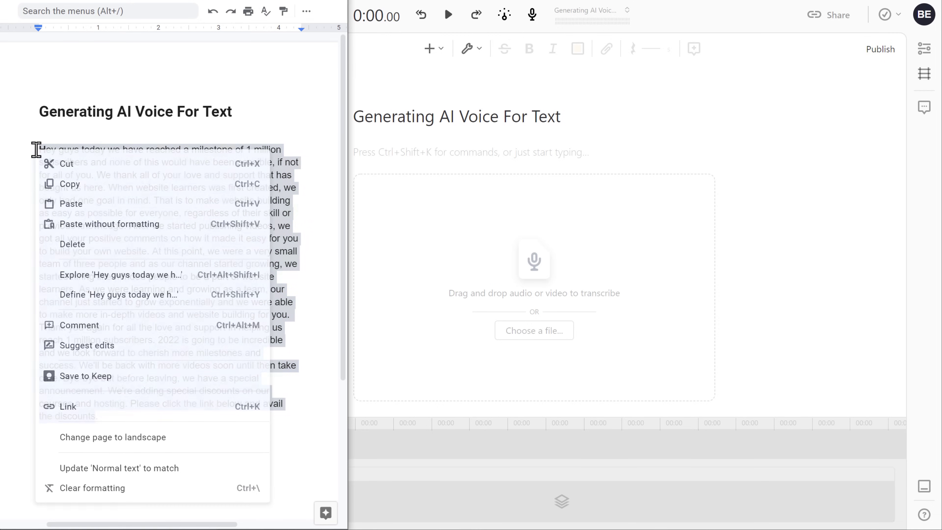
{"action": "left_click", "coordinate": [68, 190]}
{"action": "left_click", "coordinate": [68, 190]}
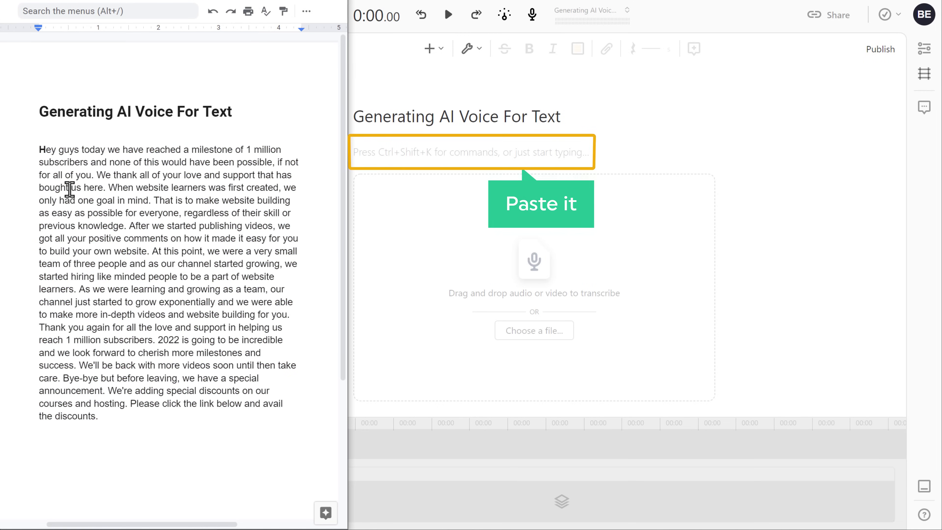
{"action": "right_click", "coordinate": [353, 152]}
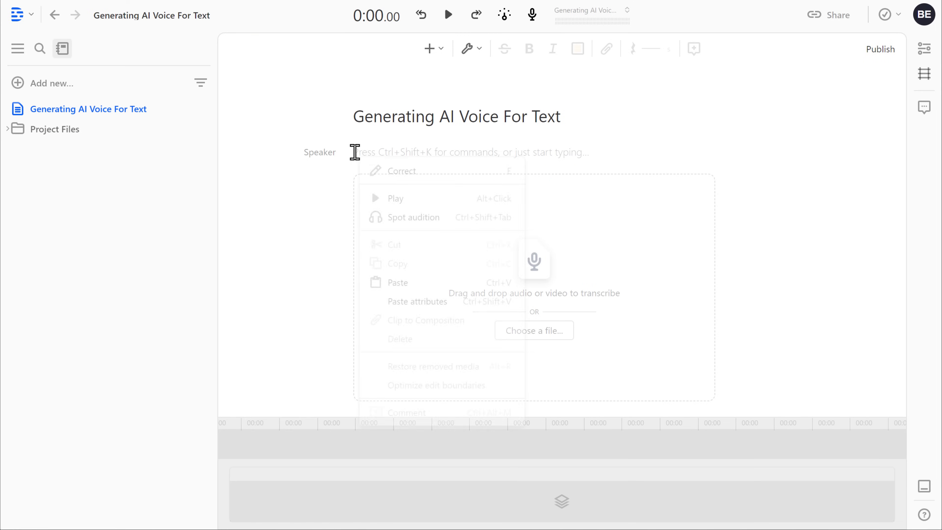
{"action": "left_click", "coordinate": [395, 286]}
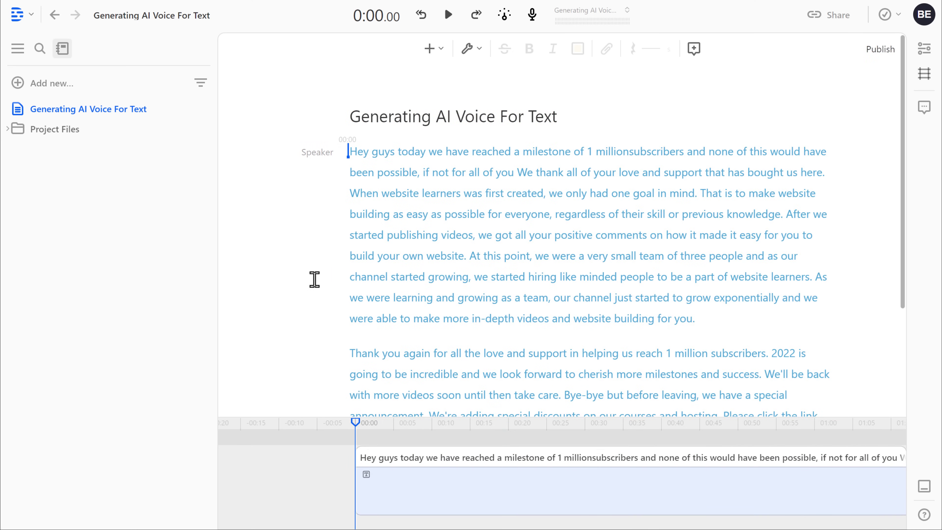
Sample the Don and Ethan stock voices, then set Ethan as the script's speaker and play the generated narration
{"action": "left_click", "coordinate": [313, 152]}
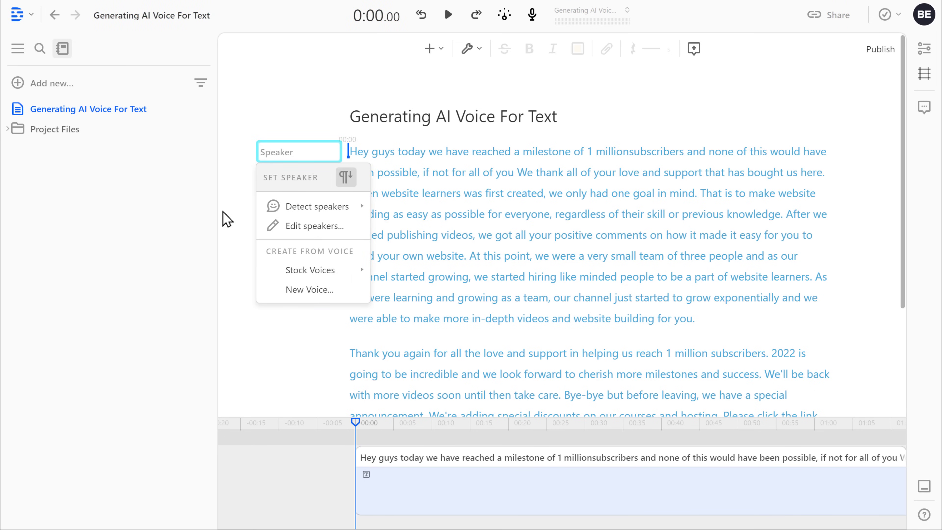
{"action": "mouse_move", "coordinate": [305, 281]}
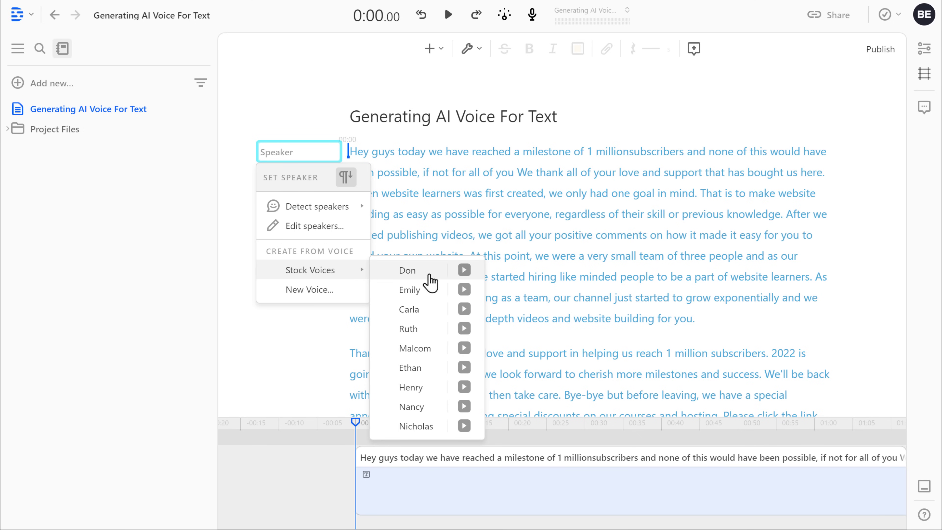
{"action": "left_click", "coordinate": [465, 271]}
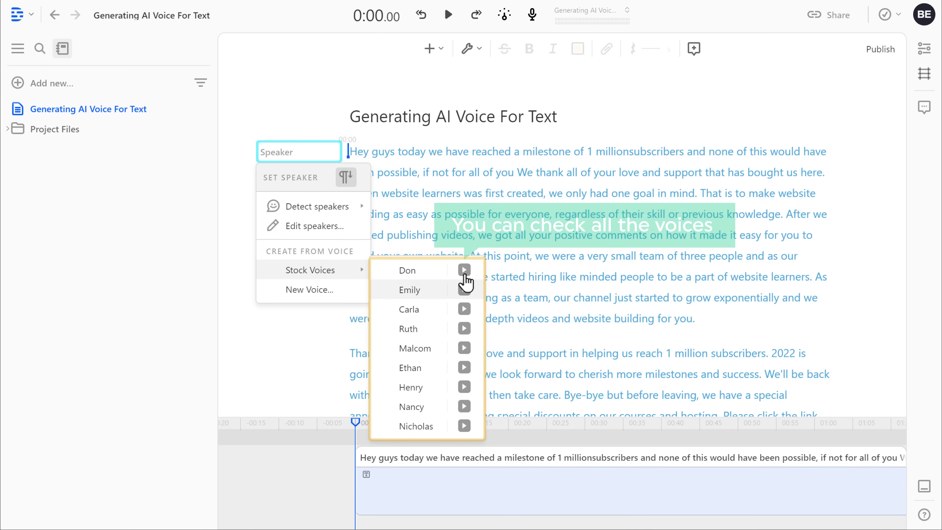
{"action": "left_click", "coordinate": [465, 369]}
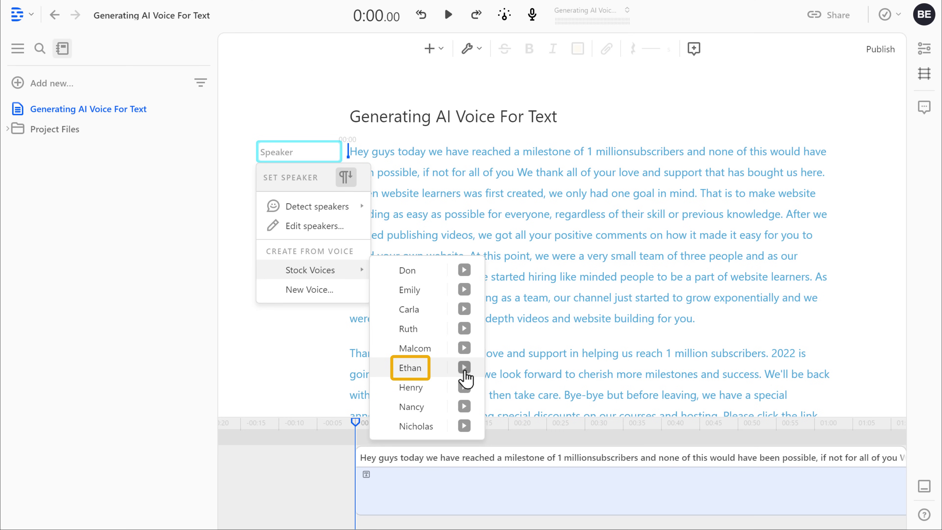
{"action": "left_click", "coordinate": [411, 368]}
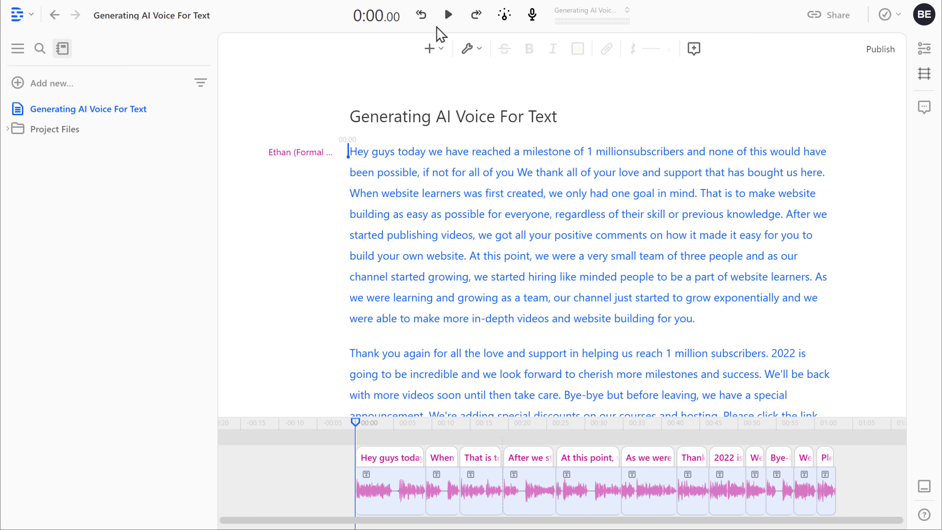
{"action": "left_click", "coordinate": [448, 19]}
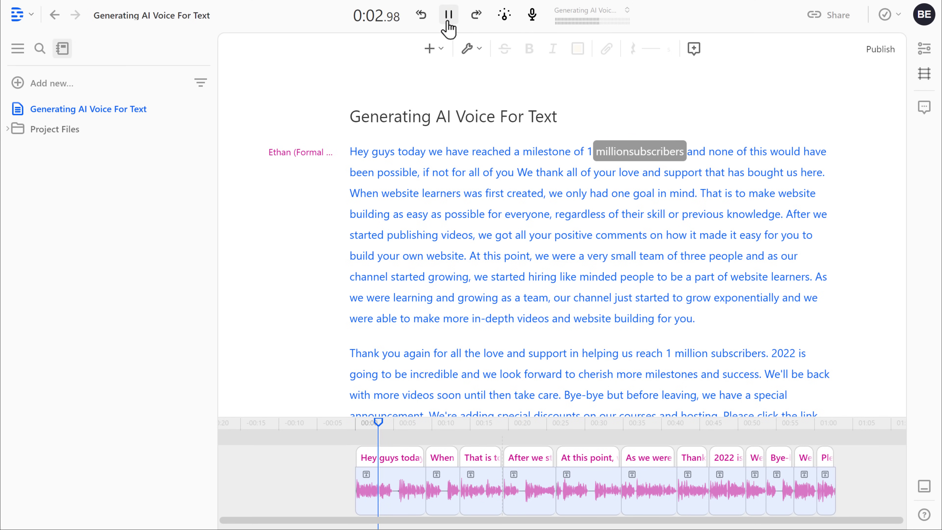
{"action": "left_click", "coordinate": [447, 20]}
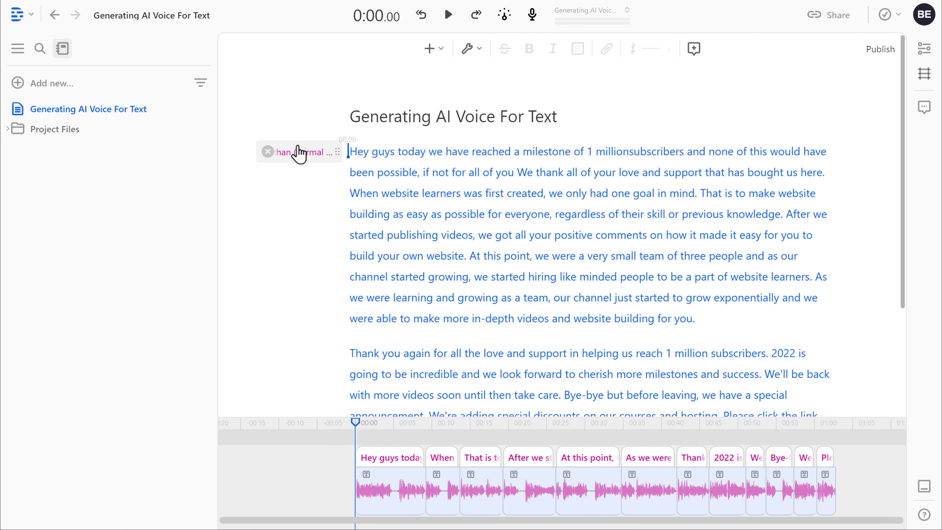
Sample Ethan's Formal 2 tone and set the speaker's voice tone to Formal 3
{"action": "left_click", "coordinate": [285, 154]}
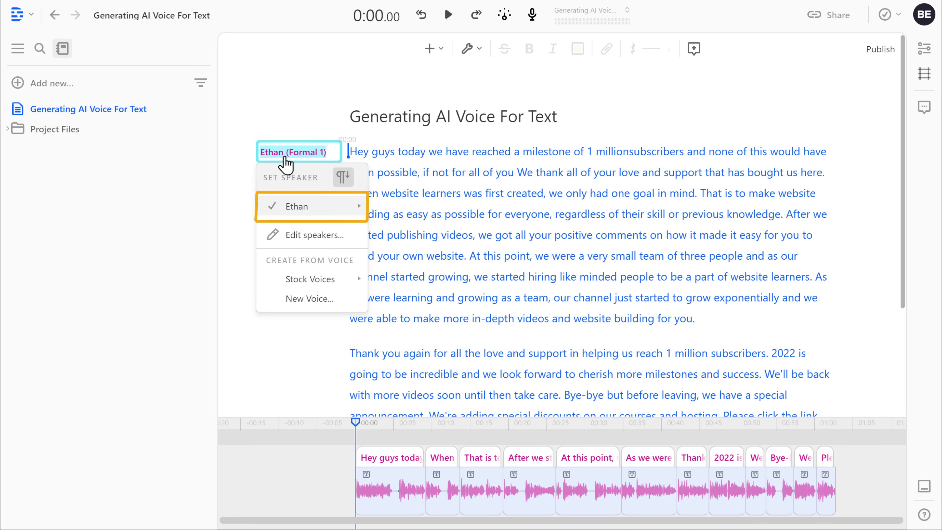
{"action": "mouse_move", "coordinate": [312, 211]}
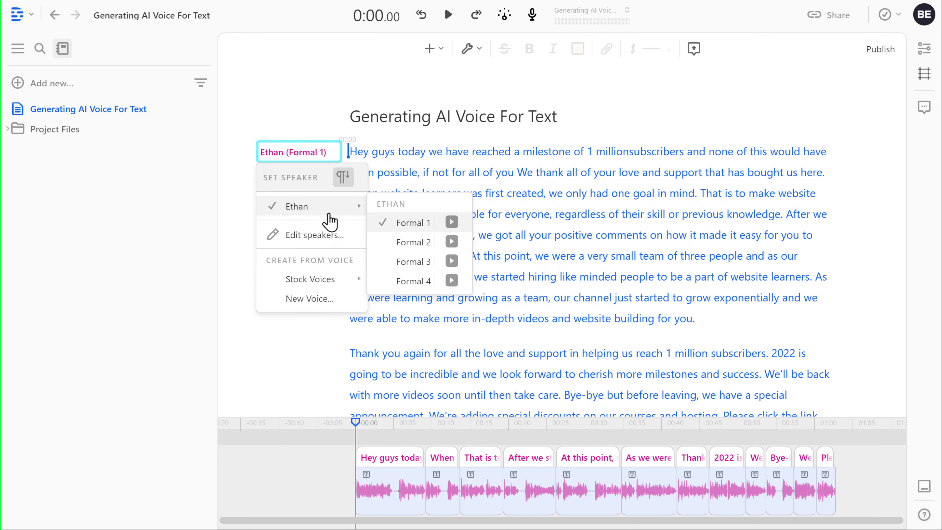
{"action": "left_click", "coordinate": [452, 243]}
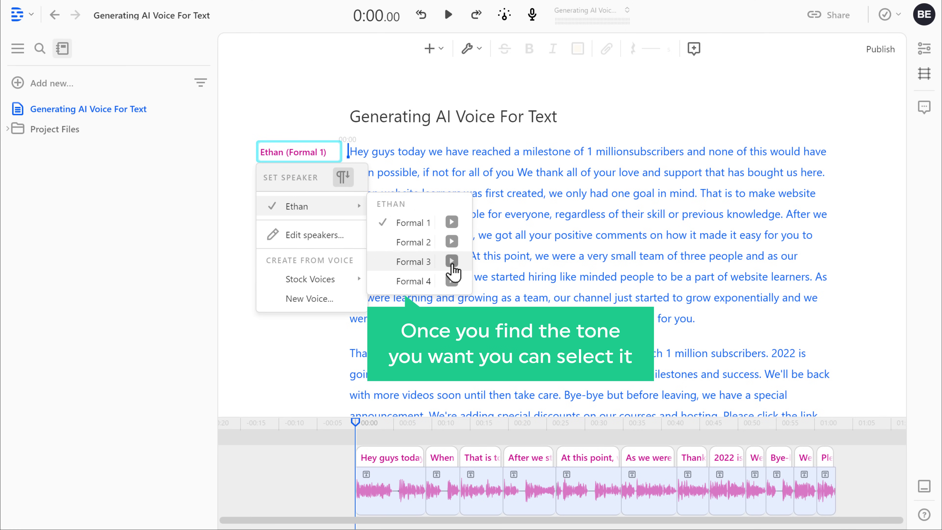
{"action": "left_click", "coordinate": [413, 262]}
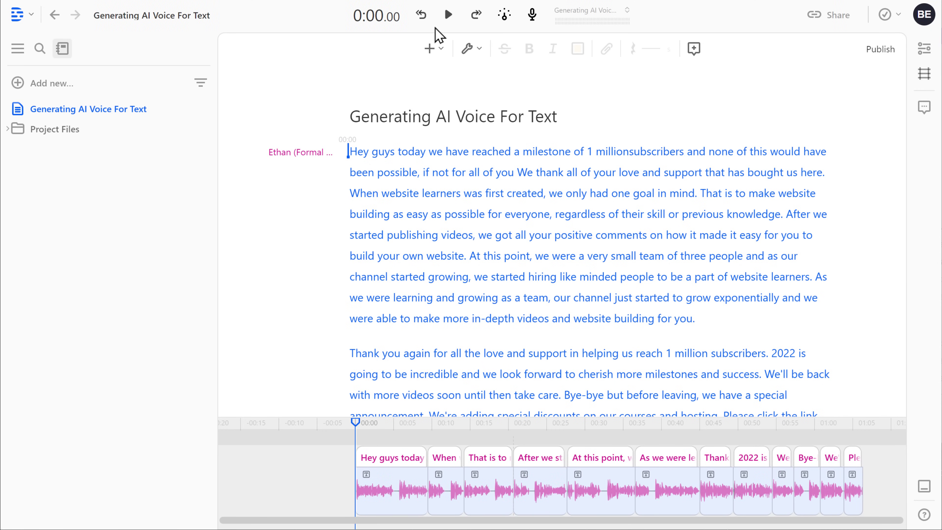
Play the narration from the start to review Ethan's Formal 3 tone
{"action": "left_click", "coordinate": [448, 18]}
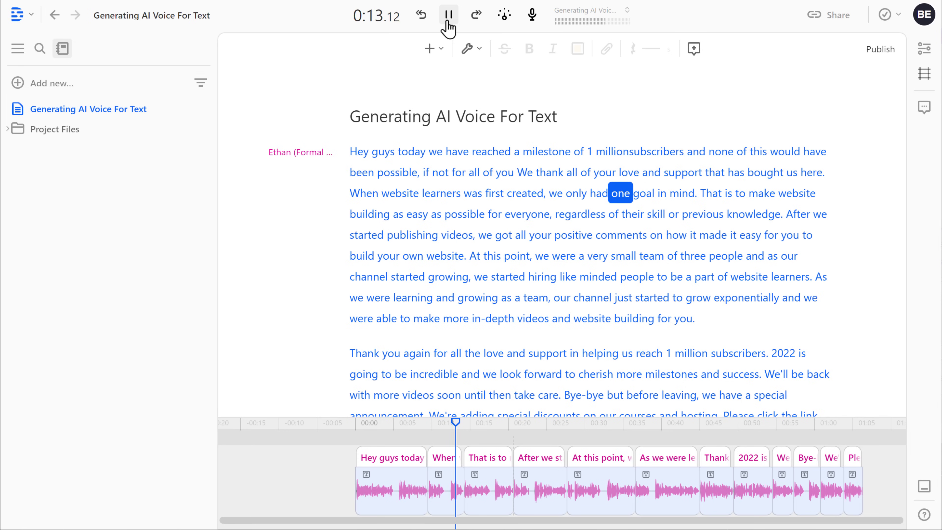
{"action": "left_click", "coordinate": [448, 22]}
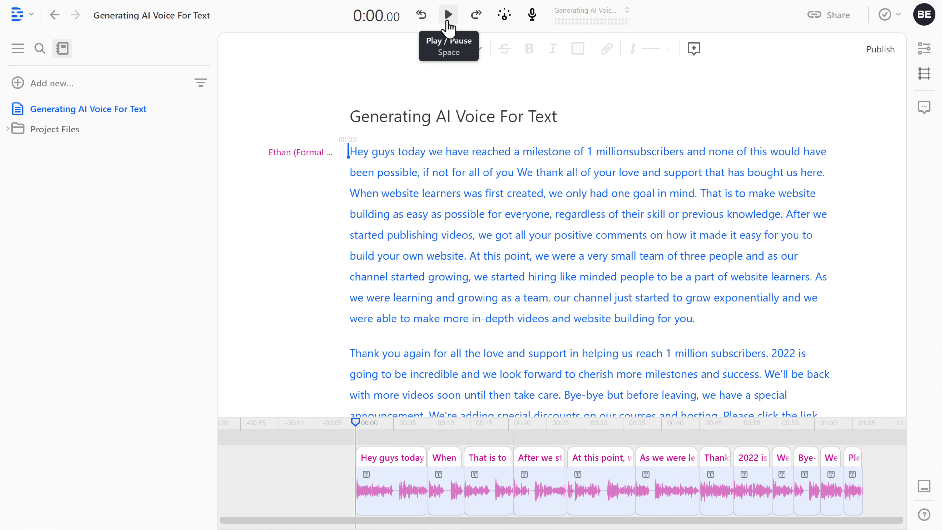
{"action": "left_click", "coordinate": [448, 15]}
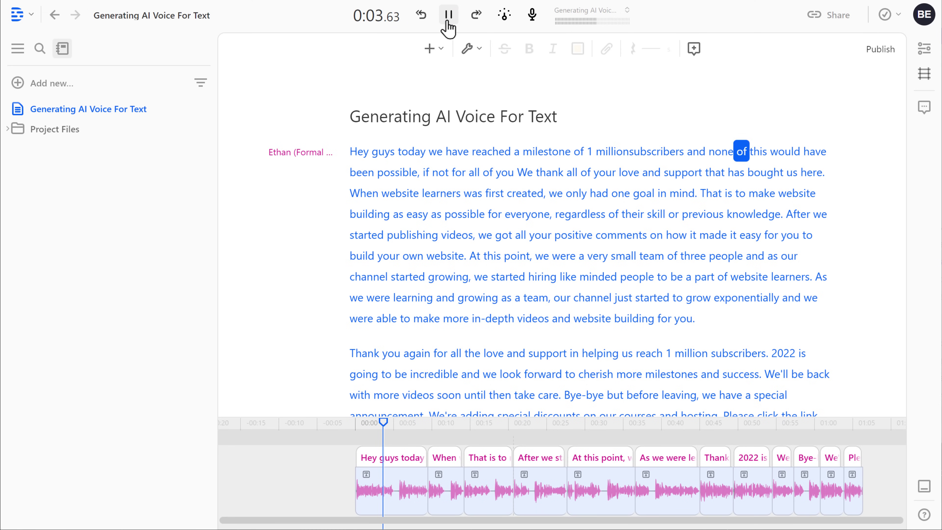
Stop playback and fix the first paragraph: space between "million" and "subscribers", comma after "Hey guys", full stop after "all of you"
{"action": "left_click", "coordinate": [448, 22]}
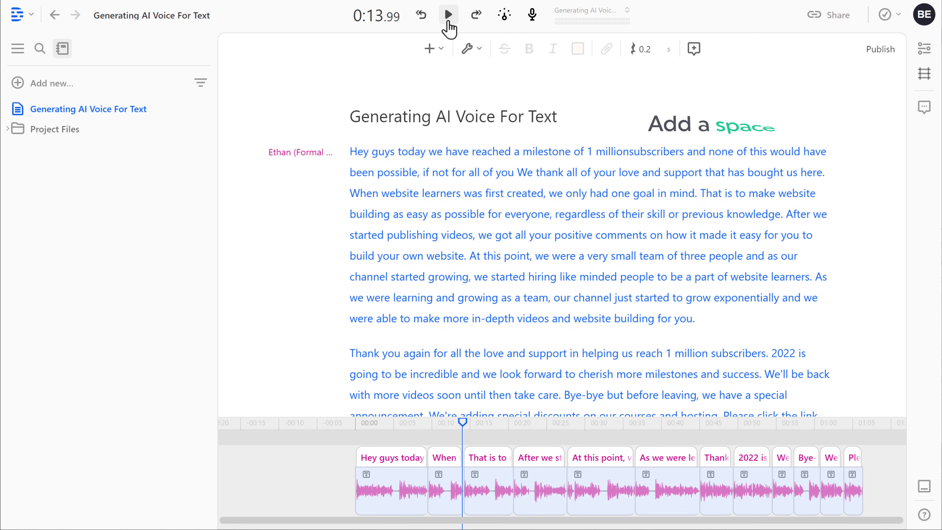
{"action": "left_click", "coordinate": [632, 151]}
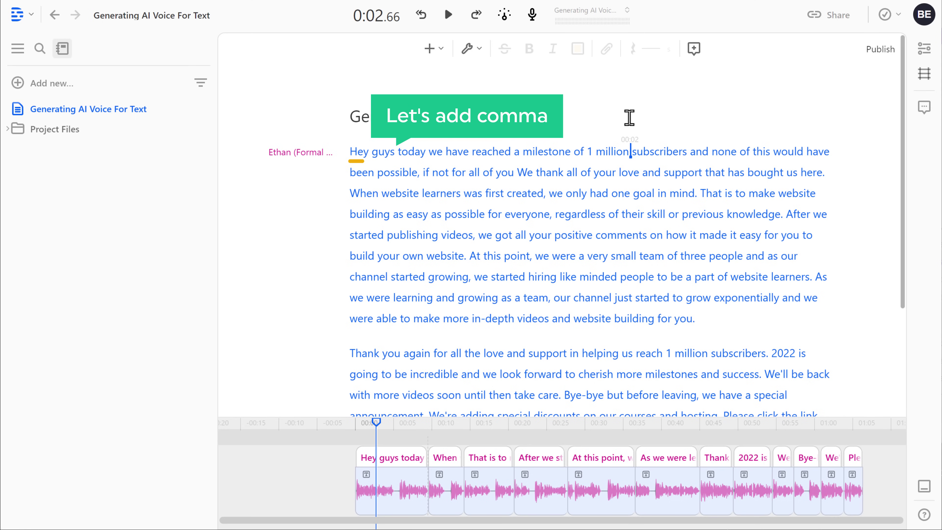
{"action": "left_click", "coordinate": [397, 152]}
{"action": "type", "text": ","}
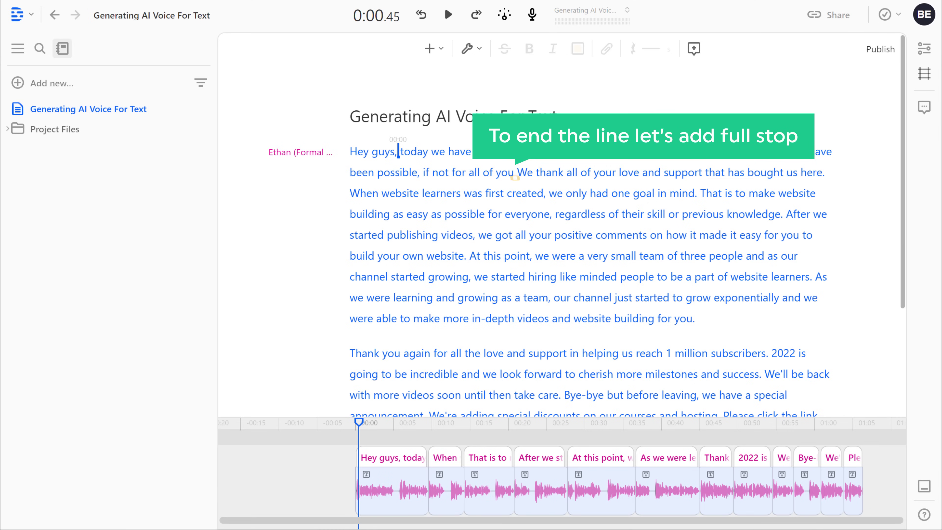
{"action": "left_click", "coordinate": [514, 172]}
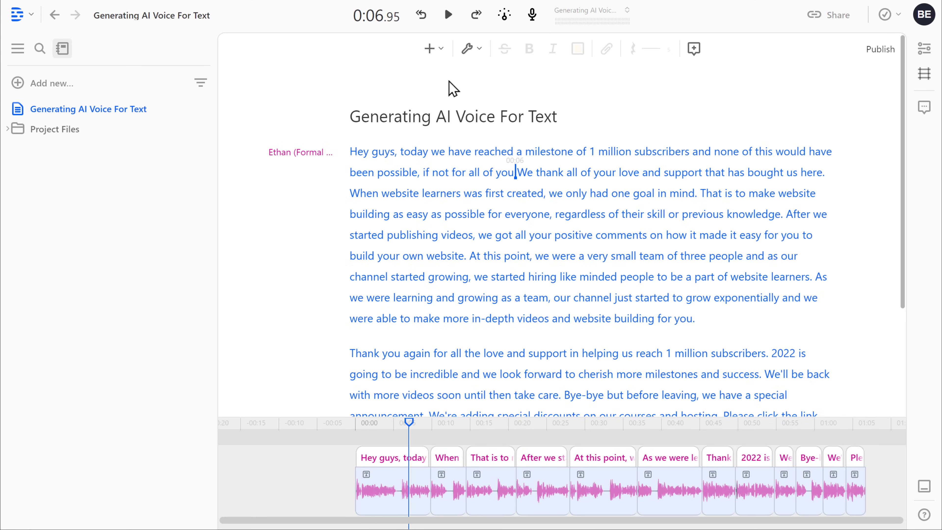
{"action": "type", "text": "."}
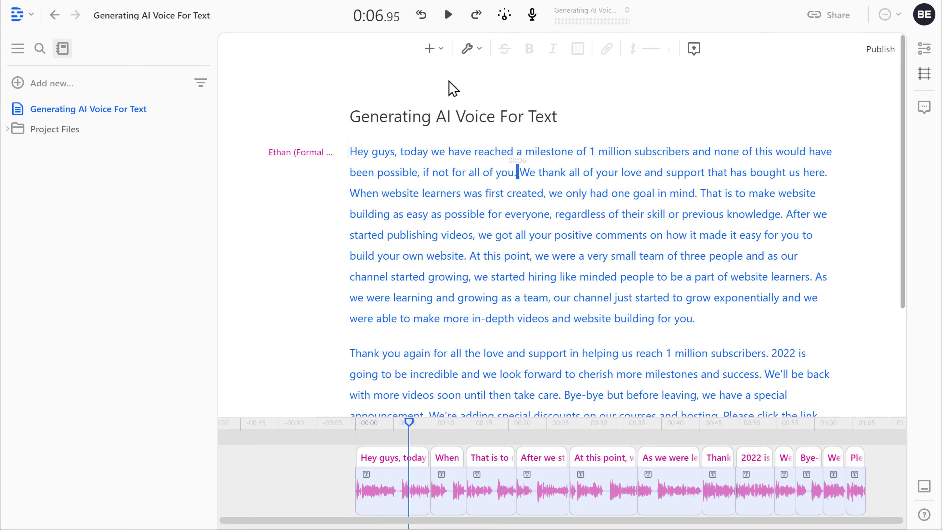
Play the narration from the start through the first two sentences to review the corrected punctuation
{"action": "key", "text": "Home"}
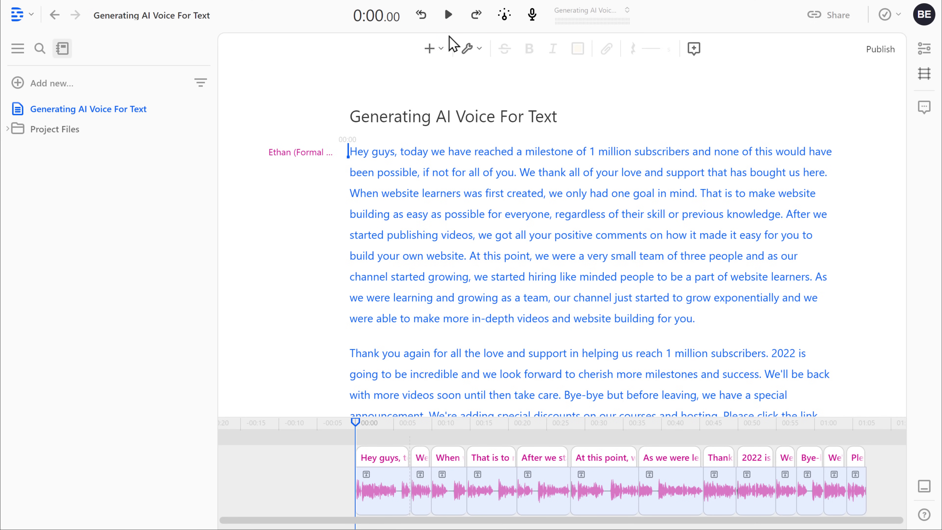
{"action": "left_click", "coordinate": [449, 18]}
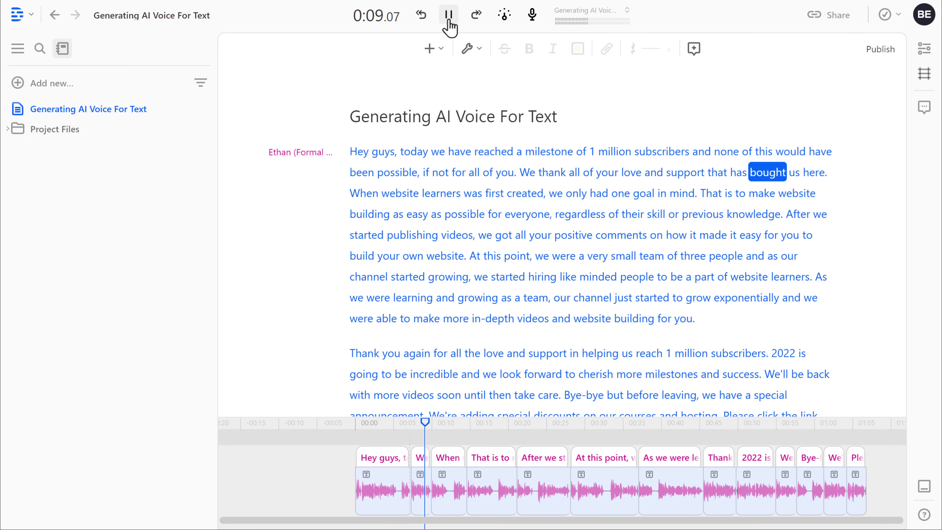
{"action": "left_click", "coordinate": [449, 21]}
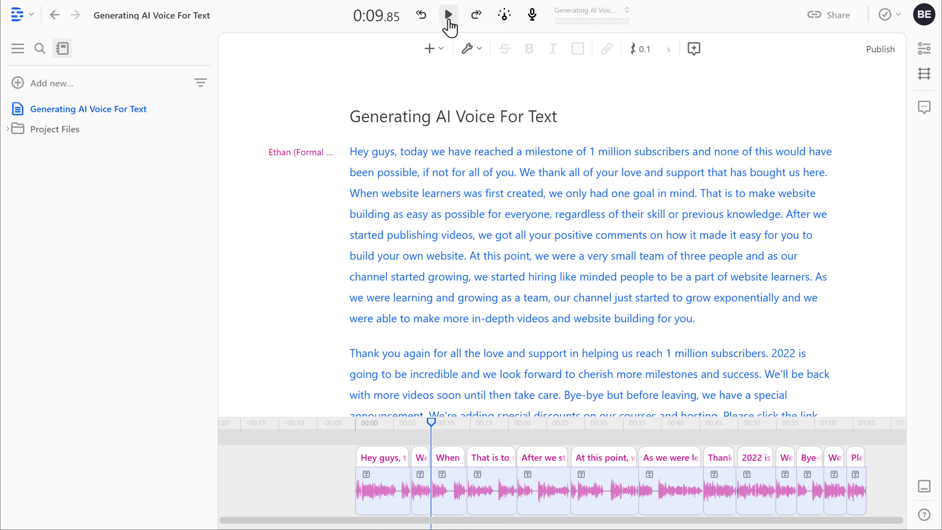
{"action": "left_click", "coordinate": [448, 15]}
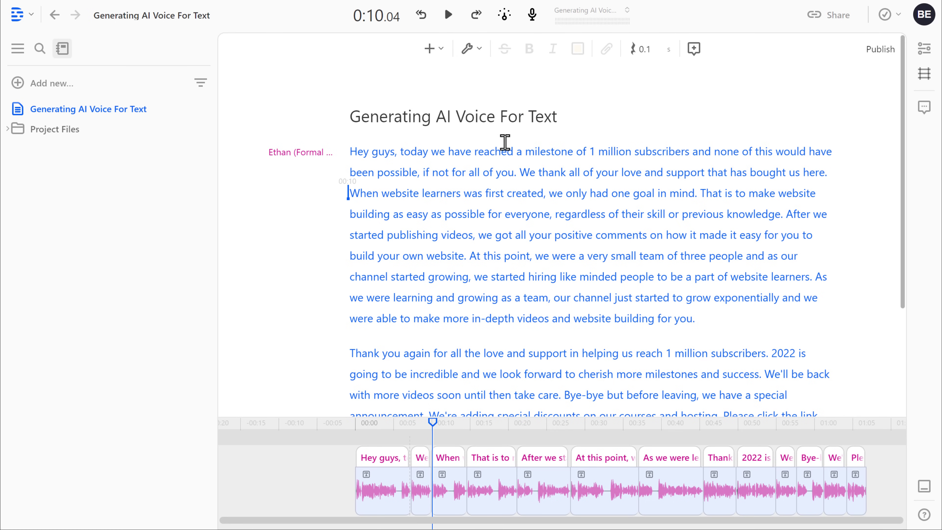
Split the script into short paragraphs, starting with a break after "all of you.", and replay the narration from the start
{"action": "left_click", "coordinate": [518, 172]}
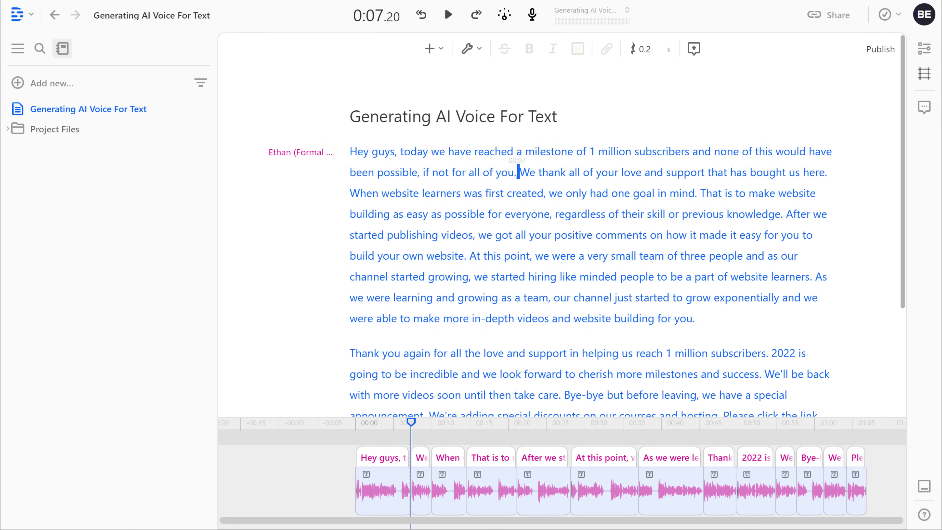
{"action": "key", "text": "Return"}
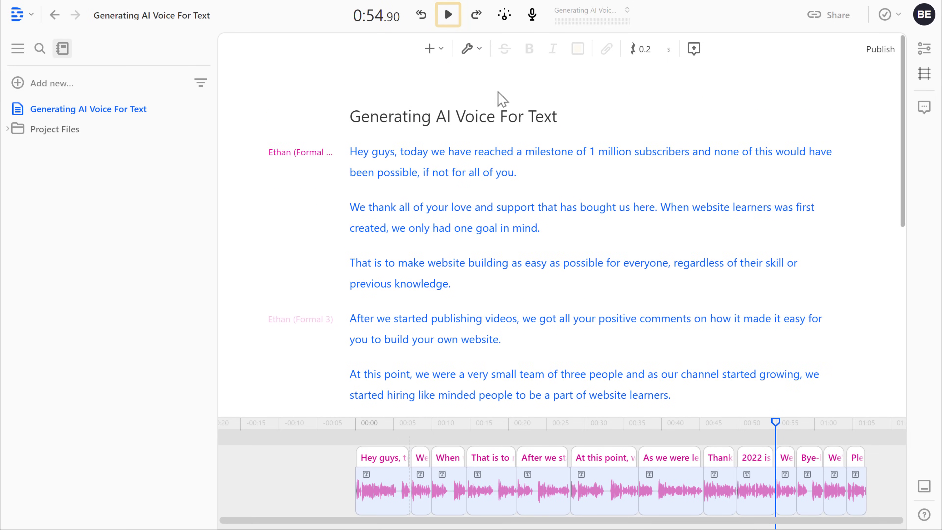
{"action": "left_click", "coordinate": [449, 16]}
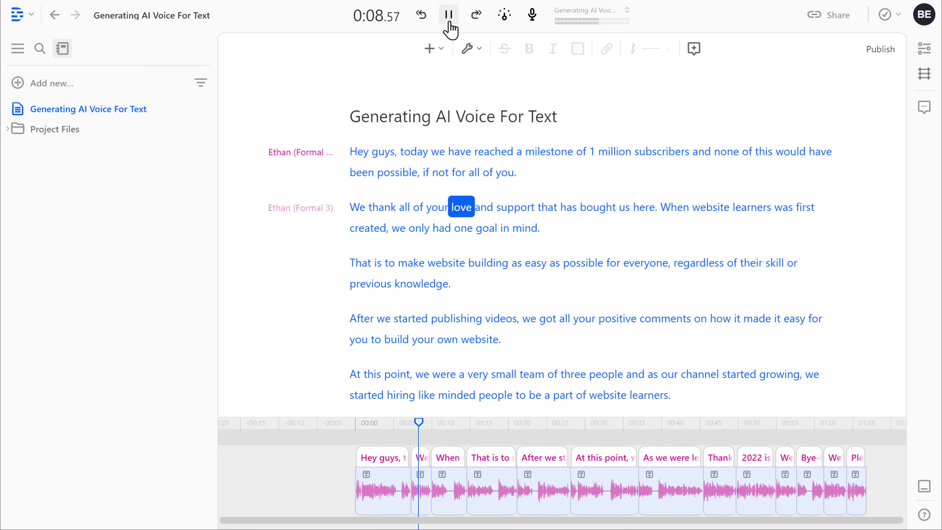
{"action": "left_click", "coordinate": [449, 15]}
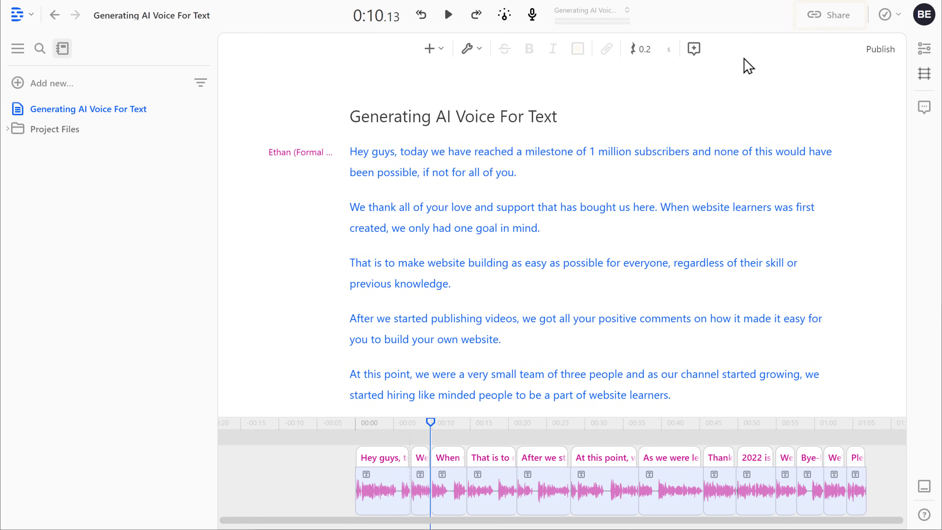
Export the current composition as lossless WAV audio named "Generating AI Voice For Text" to the Audio folder and play the exported file
{"action": "left_click", "coordinate": [836, 21]}
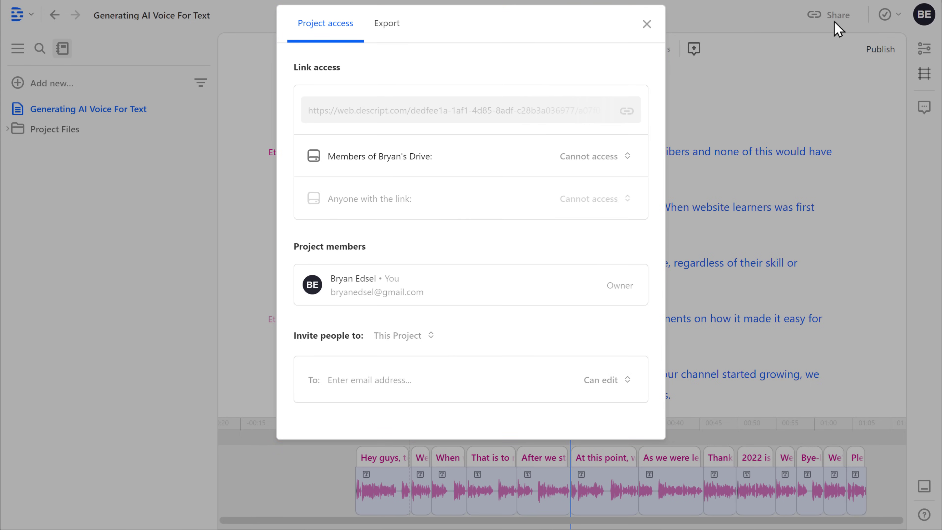
{"action": "left_click", "coordinate": [387, 33]}
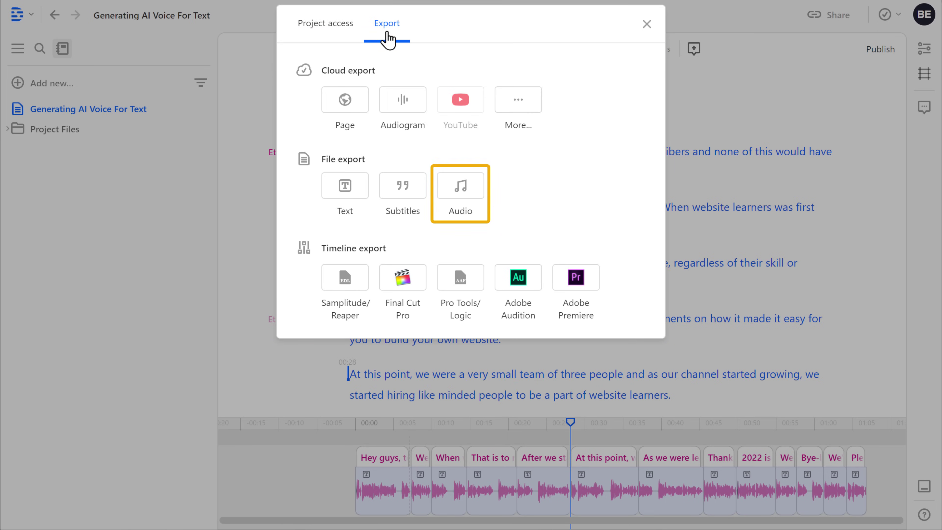
{"action": "left_click", "coordinate": [461, 215]}
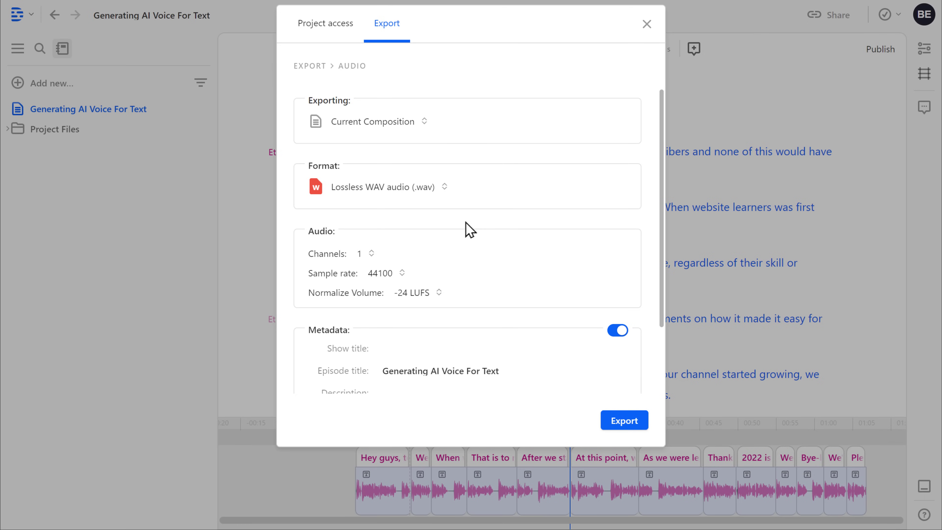
{"action": "left_click", "coordinate": [624, 430]}
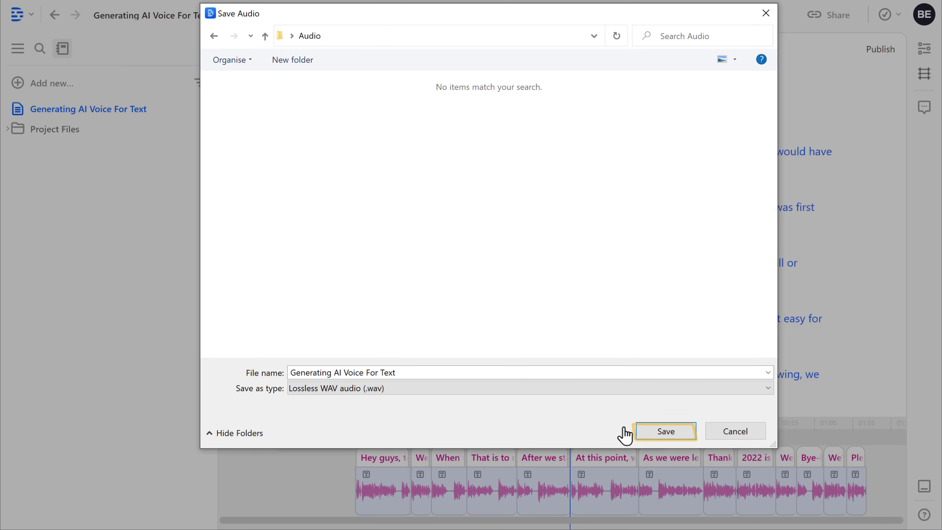
{"action": "left_click", "coordinate": [667, 432]}
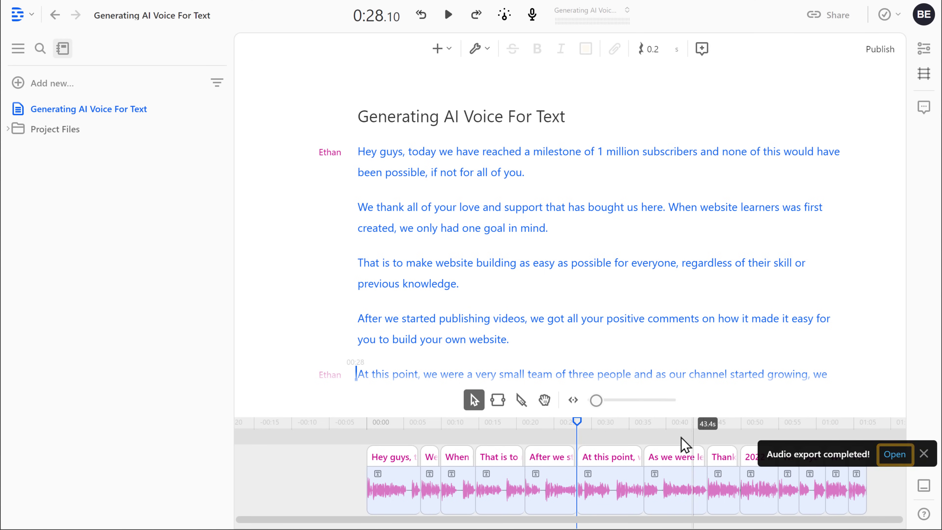
{"action": "left_click", "coordinate": [896, 460]}
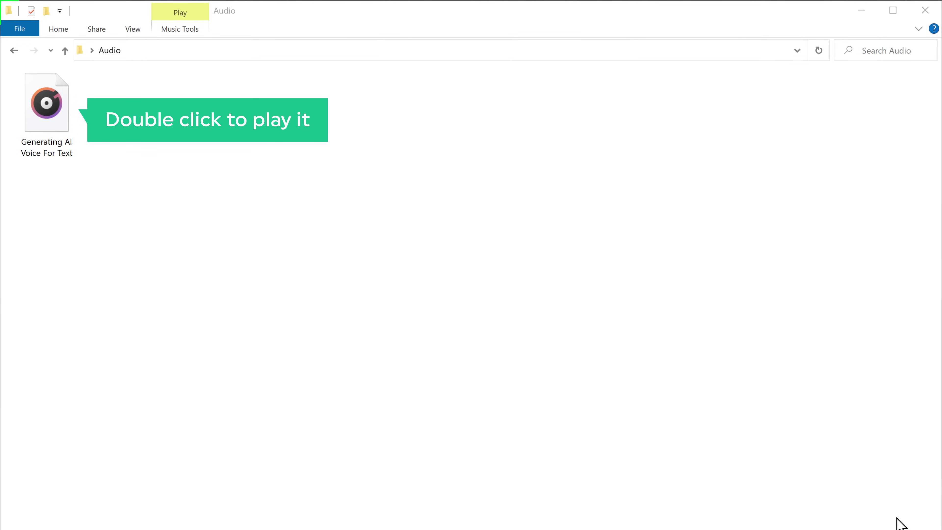
{"action": "double_click", "coordinate": [45, 102]}
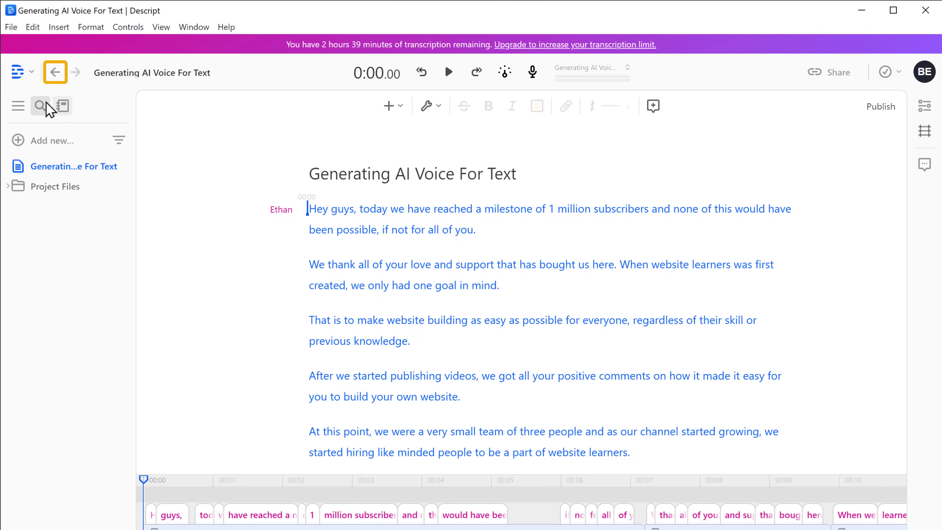
Return to the drive view in Descript and create a new Overdub voice clone, keeping the suggested voice name
{"action": "left_click", "coordinate": [55, 73]}
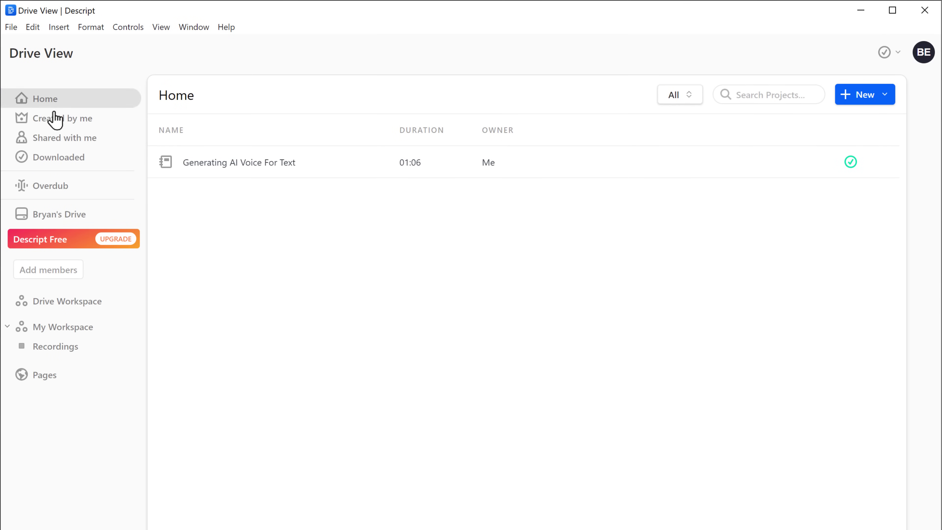
{"action": "left_click", "coordinate": [53, 191]}
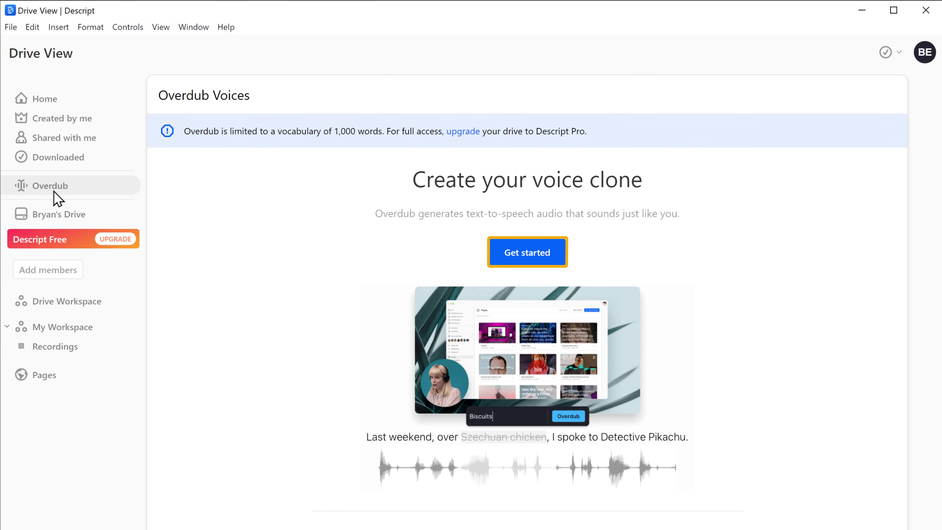
{"action": "left_click", "coordinate": [529, 259]}
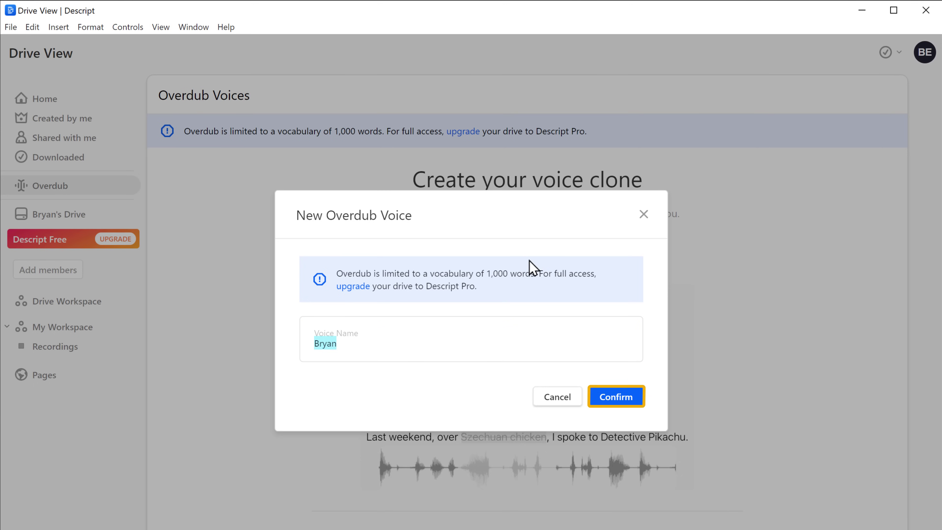
{"action": "left_click", "coordinate": [616, 399]}
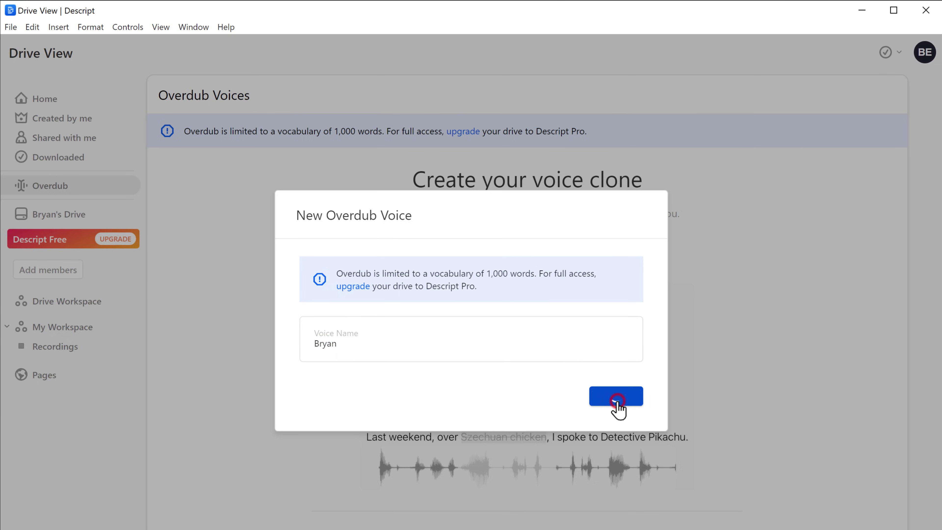
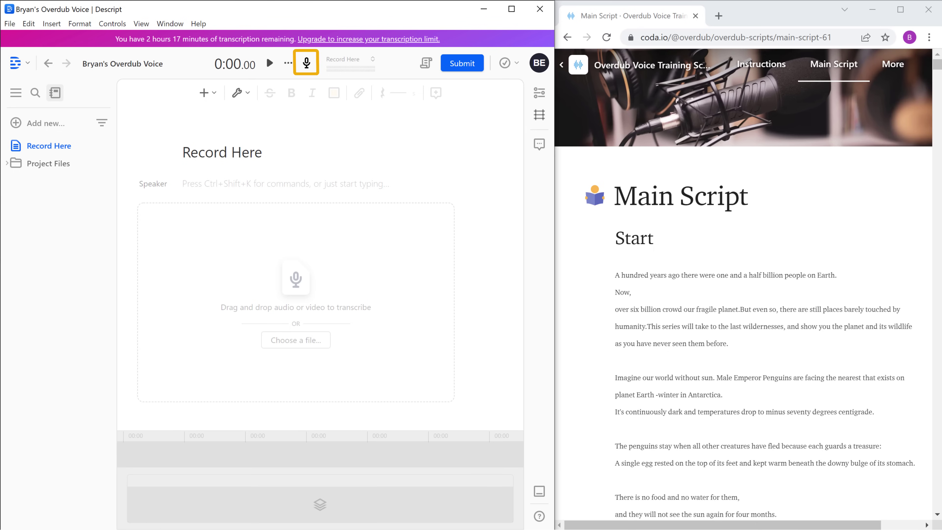
Record a reading of the Main Script on Track 1 in the Overdub voice project's "Record Here" composition
{"action": "left_click", "coordinate": [307, 70]}
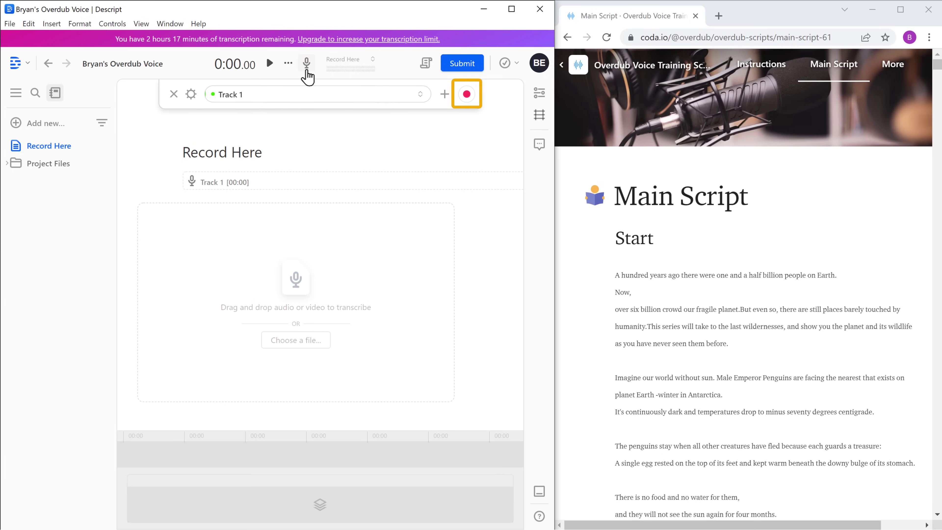
{"action": "left_click", "coordinate": [467, 95]}
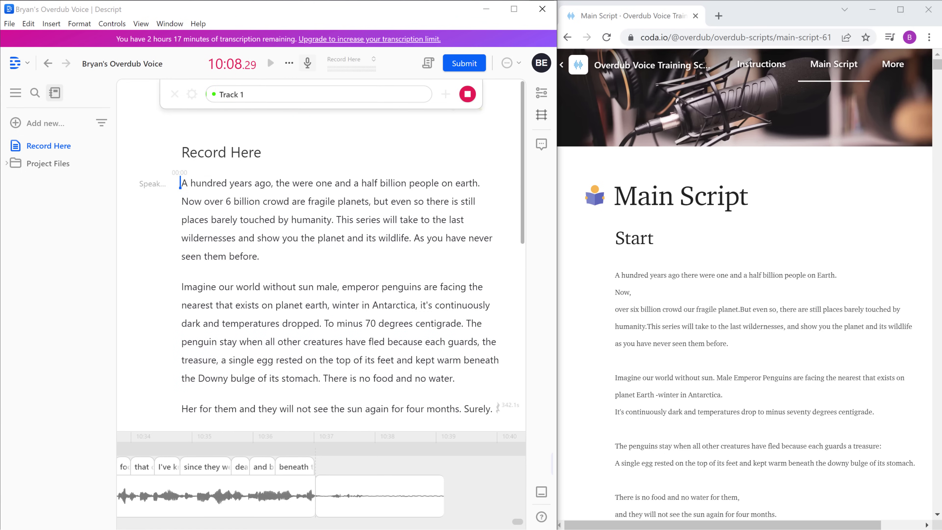
{"action": "left_click", "coordinate": [467, 95]}
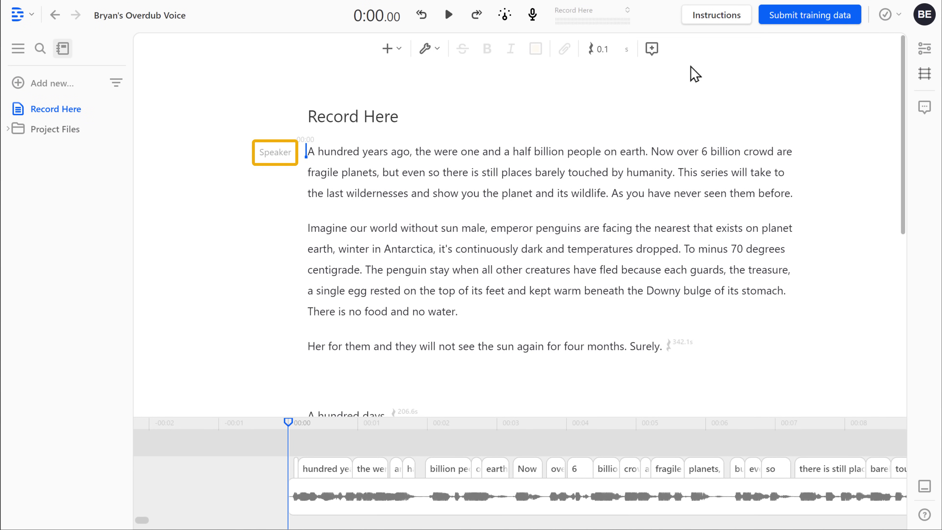
Assign the newly created custom voice as the transcript's speaker and play the recording from the start to check it
{"action": "left_click", "coordinate": [277, 154]}
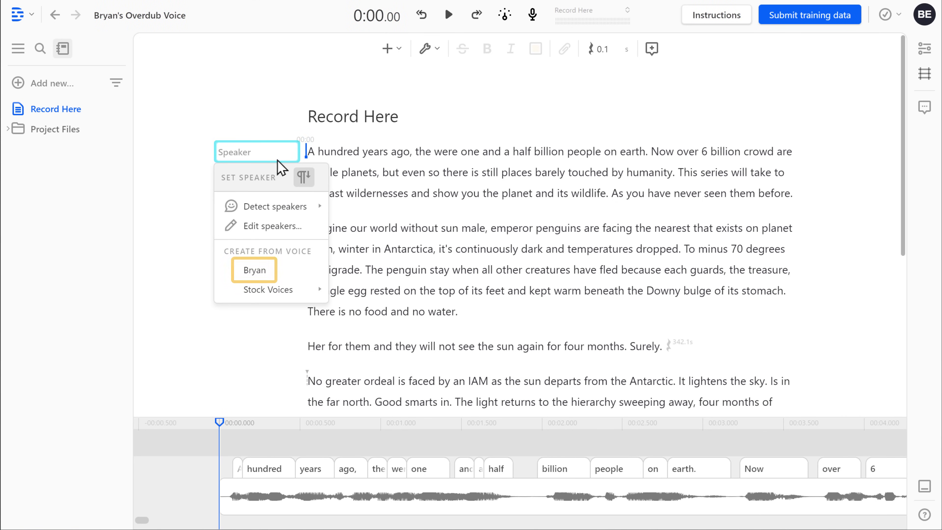
{"action": "left_click", "coordinate": [256, 274]}
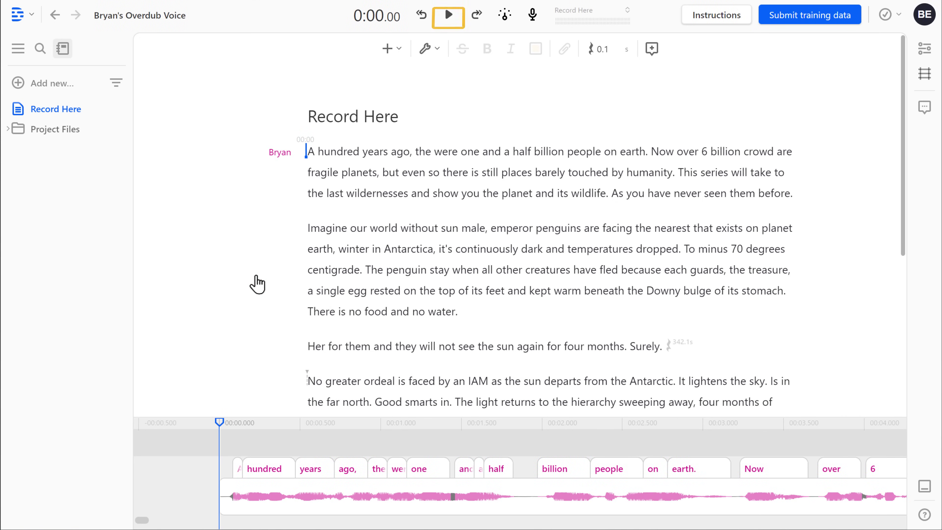
{"action": "left_click", "coordinate": [448, 21]}
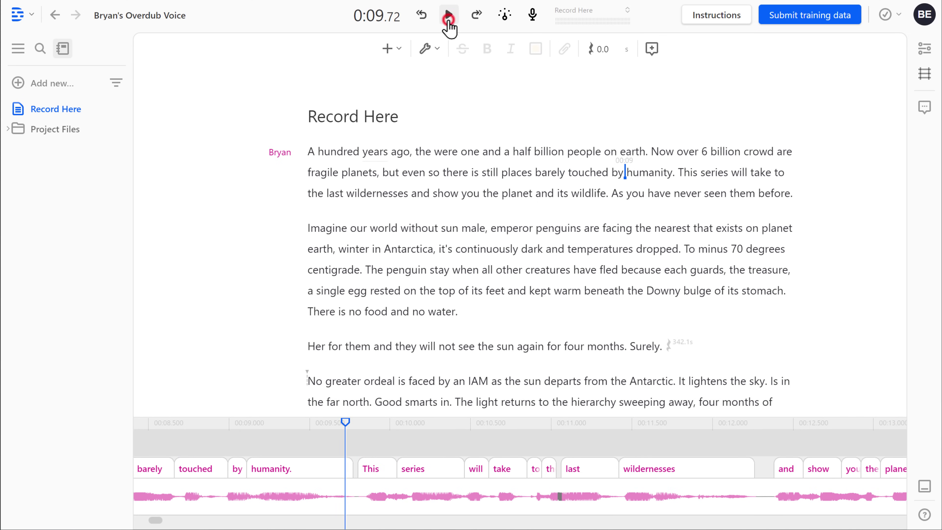
{"action": "left_click", "coordinate": [449, 15]}
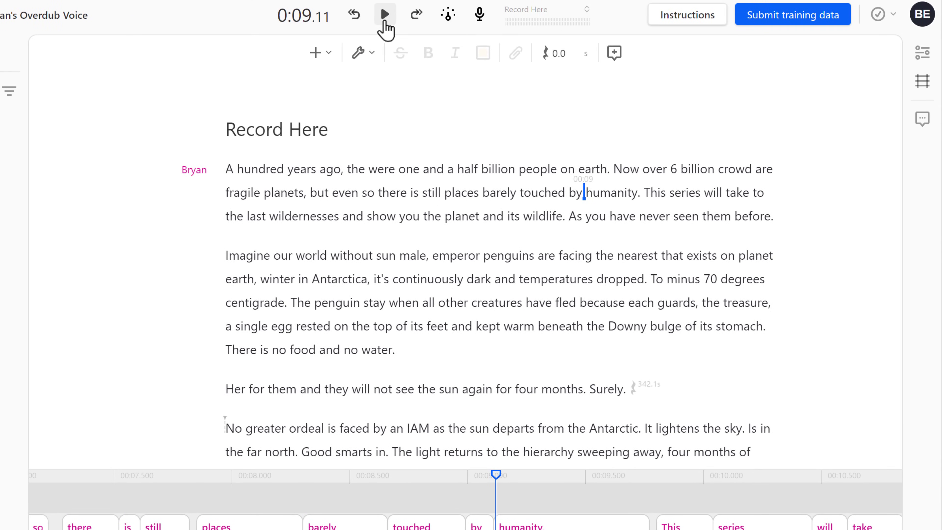
{"action": "left_click", "coordinate": [385, 22]}
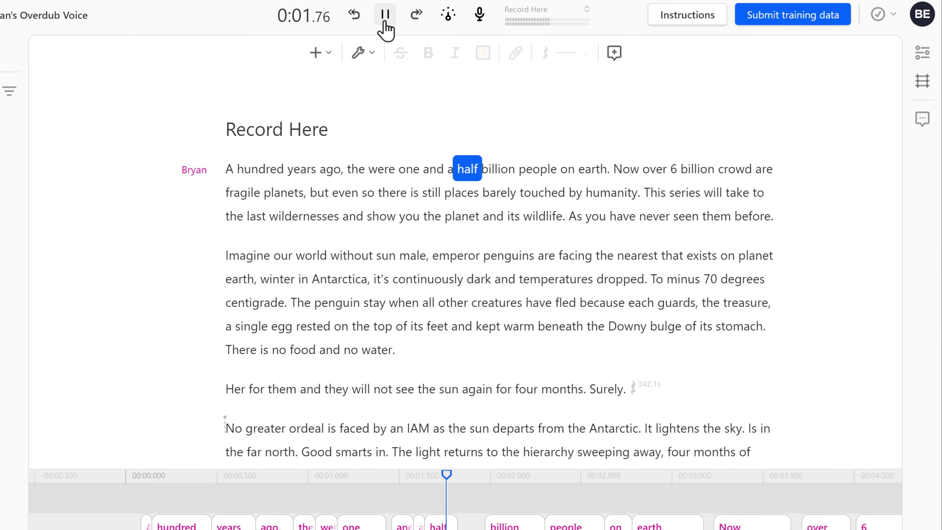
{"action": "left_click", "coordinate": [385, 22]}
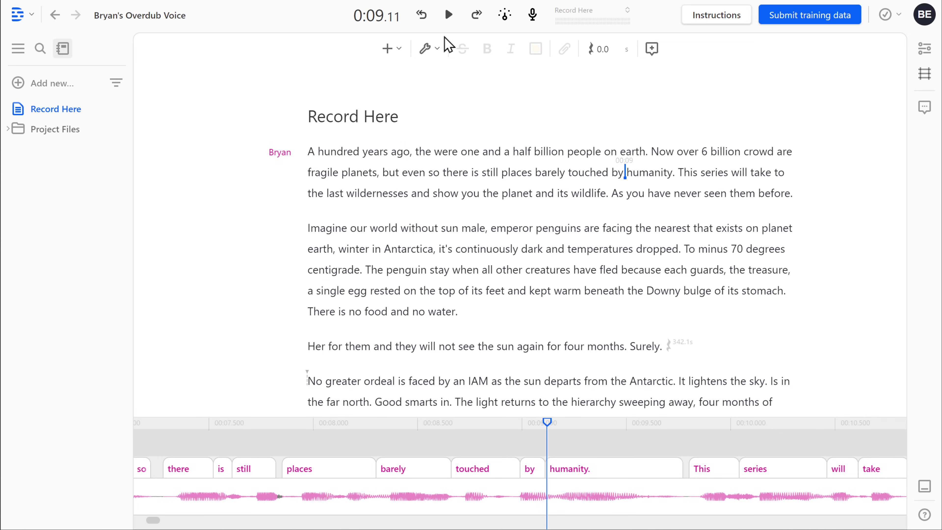
Correct the word "the" after "A hundred years ago," to "there" in the transcript and play the recording from that point
{"action": "left_click_drag", "start_coordinate": [413, 151], "coordinate": [432, 152]}
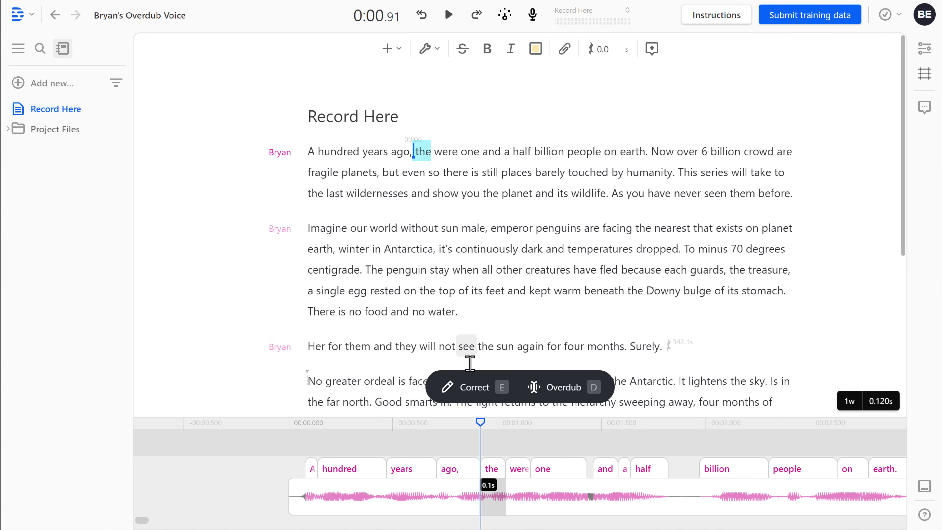
{"action": "left_click", "coordinate": [474, 389]}
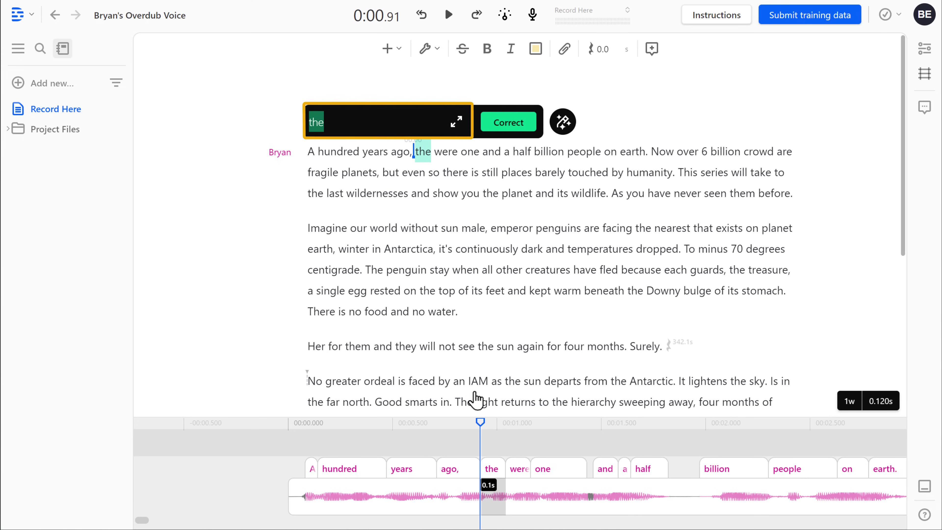
{"action": "type", "text": "t"}
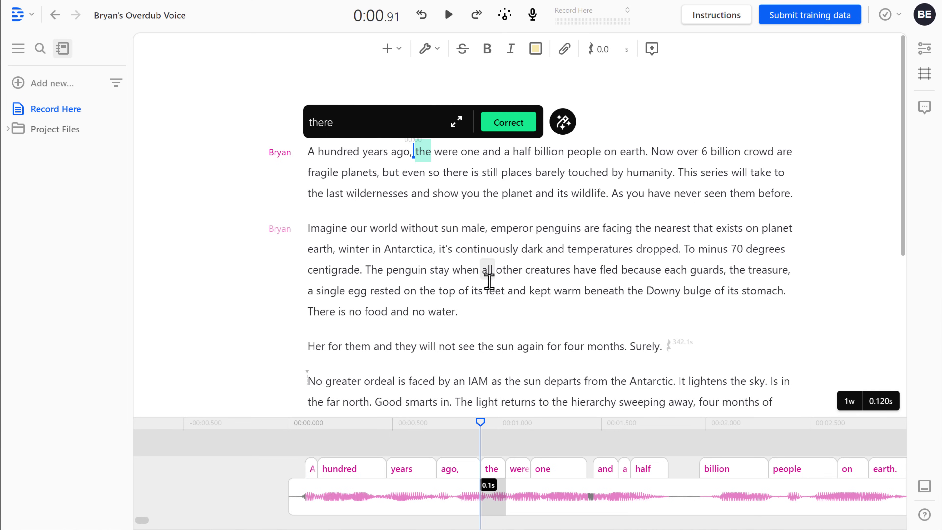
{"action": "left_click", "coordinate": [509, 127]}
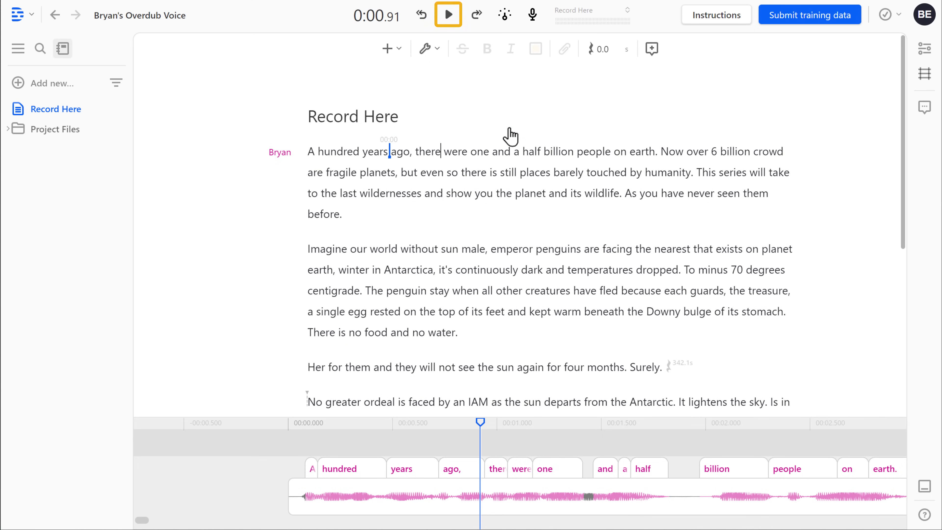
{"action": "left_click", "coordinate": [449, 22]}
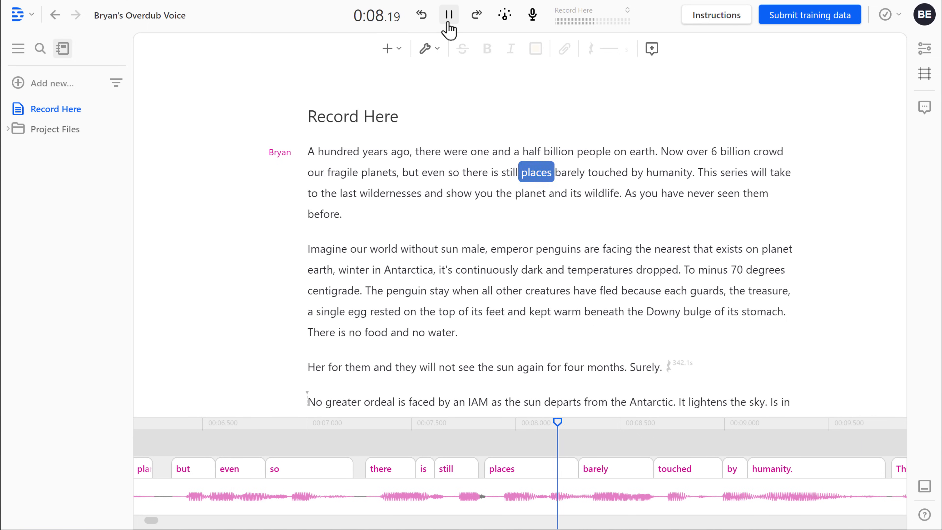
{"action": "left_click", "coordinate": [449, 15]}
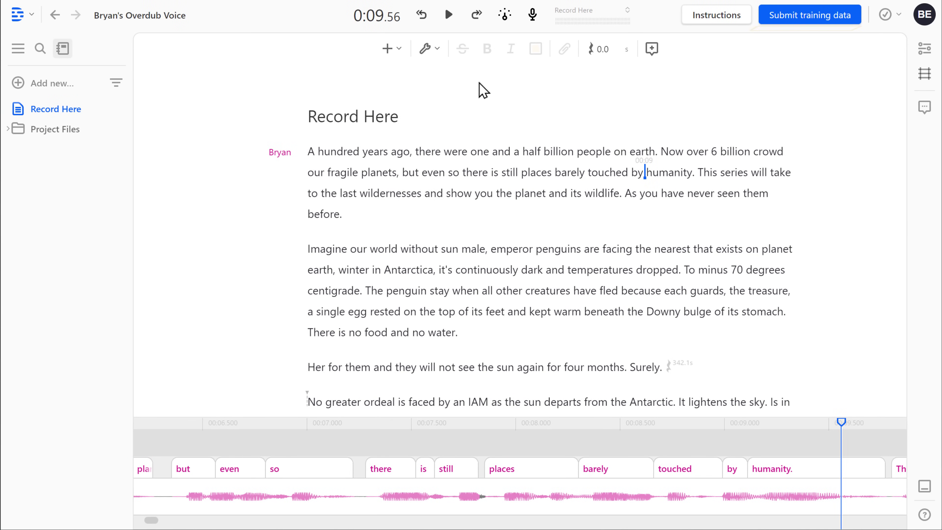
Record the Voice ID statement and submit the Overdub training data, and open Descript's "Your Overdub Voice is ready" e-mail in Gmail
{"action": "left_click", "coordinate": [807, 23]}
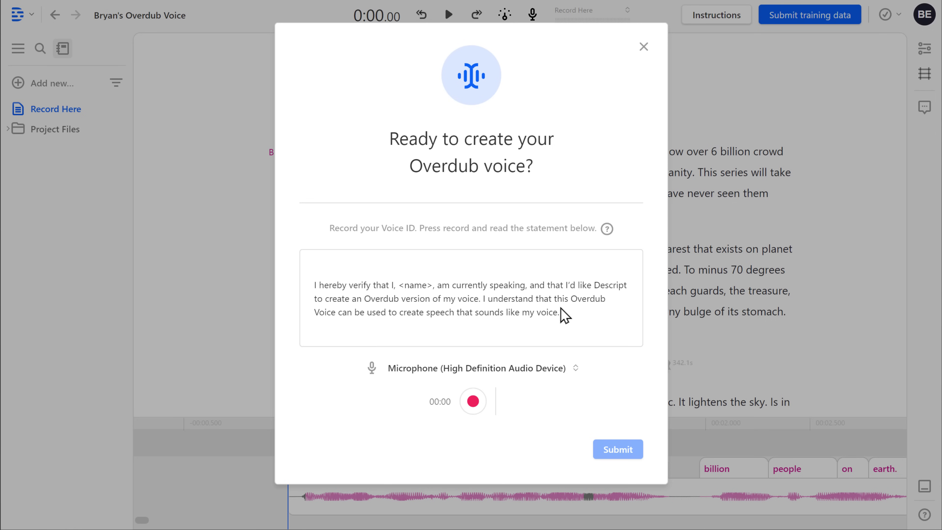
{"action": "left_click", "coordinate": [473, 402]}
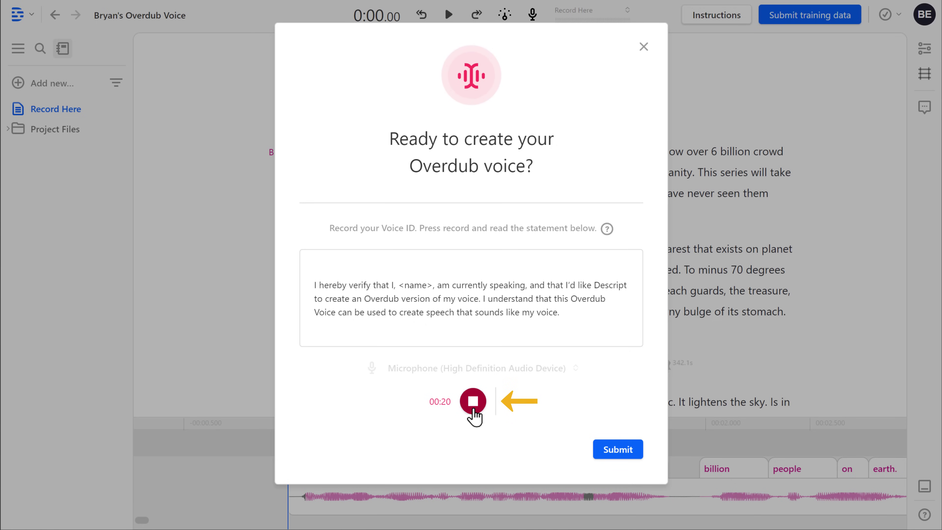
{"action": "left_click", "coordinate": [473, 401]}
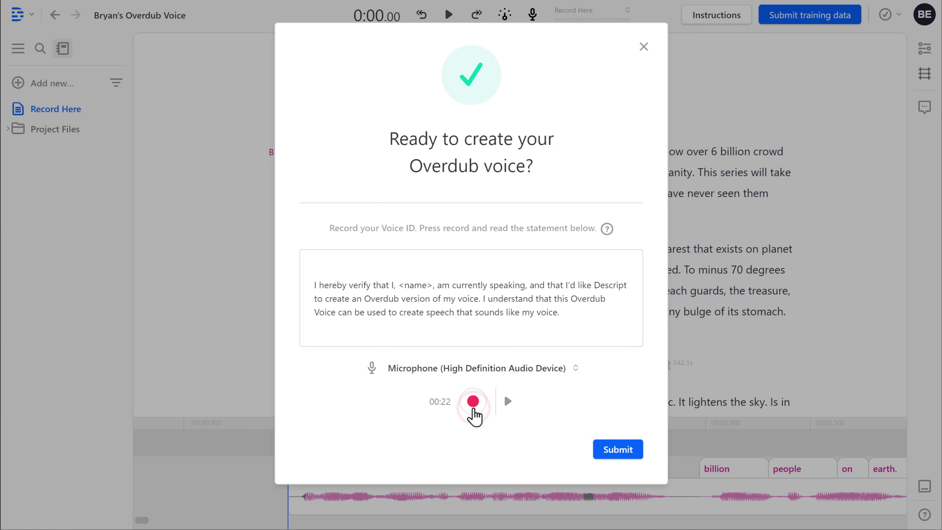
{"action": "left_click", "coordinate": [600, 450]}
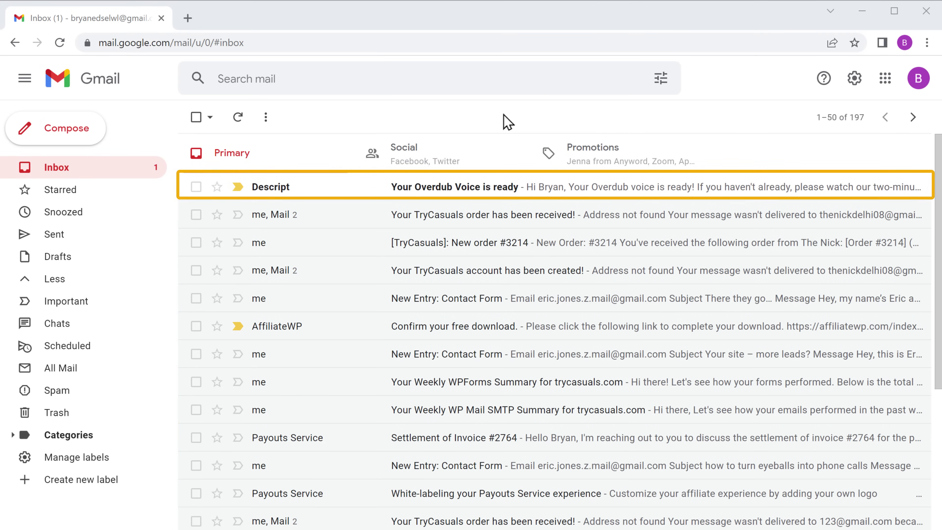
{"action": "left_click", "coordinate": [502, 192]}
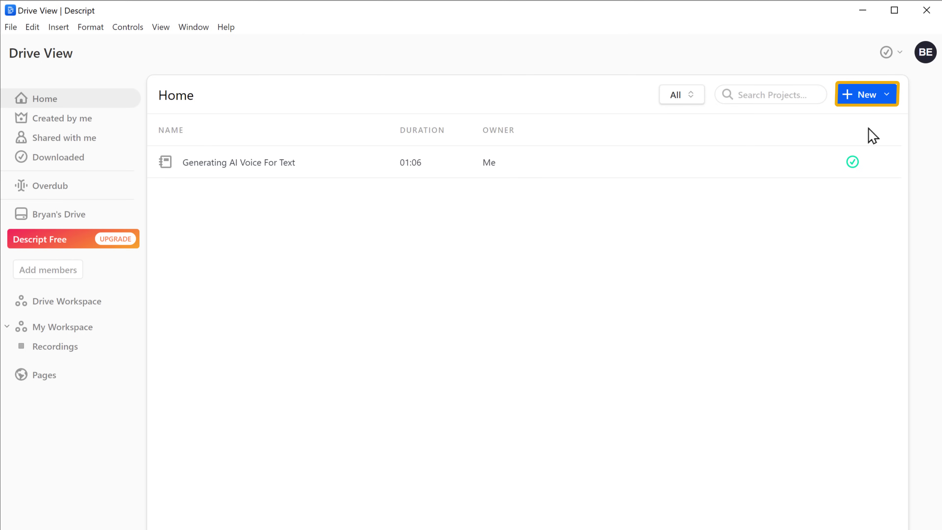
In Descript's drive view, create a project in My Workspace titled with the speaker's first name in the possessive plus "Automatic Voice"
{"action": "left_click", "coordinate": [867, 99]}
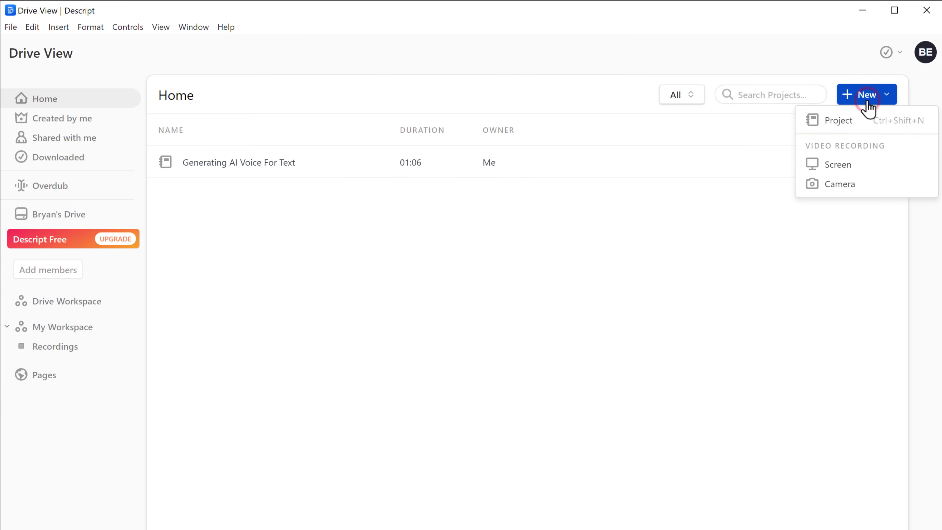
{"action": "left_click", "coordinate": [840, 126]}
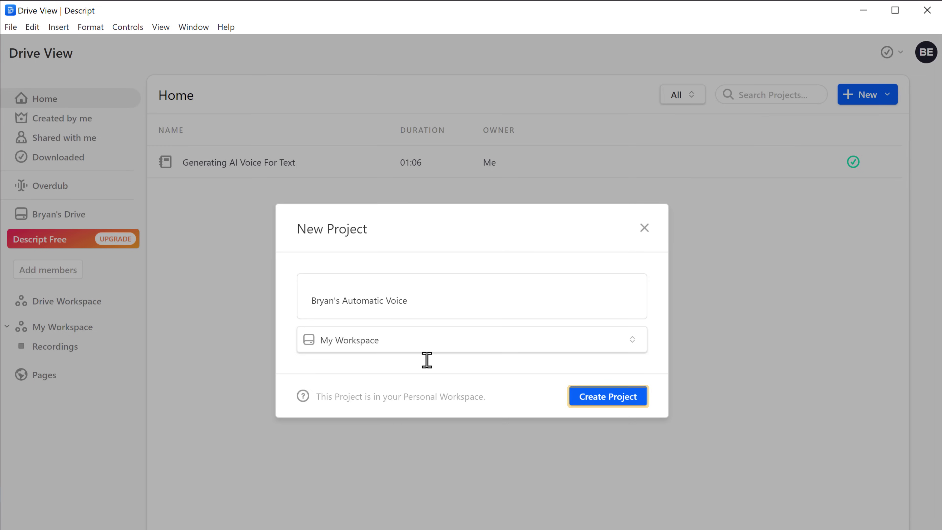
{"action": "left_click", "coordinate": [610, 396]}
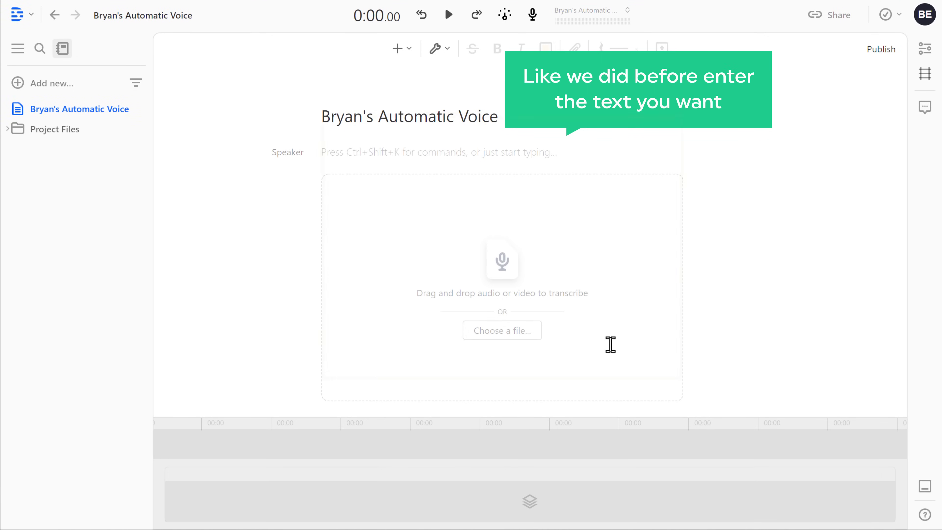
Enter the script about the milestone of 1 million subscribers as the composition text, starting with "Hey guys, today we have reached a milestone"
{"action": "left_click", "coordinate": [320, 151]}
{"action": "type", "text": "Hey guys, today w"}
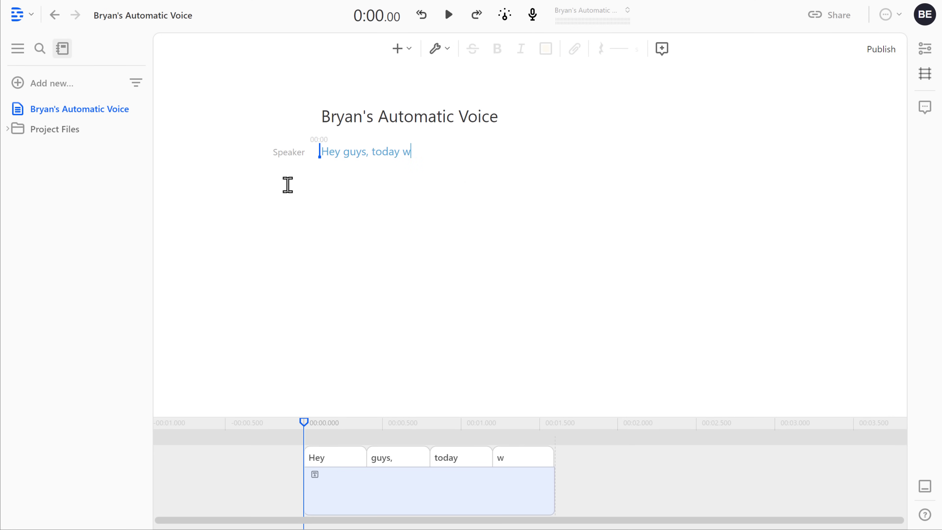
{"action": "type", "text": "e have reached a milestone of 1 million subscribers  and none of this would have been possible, if not for all of you."}
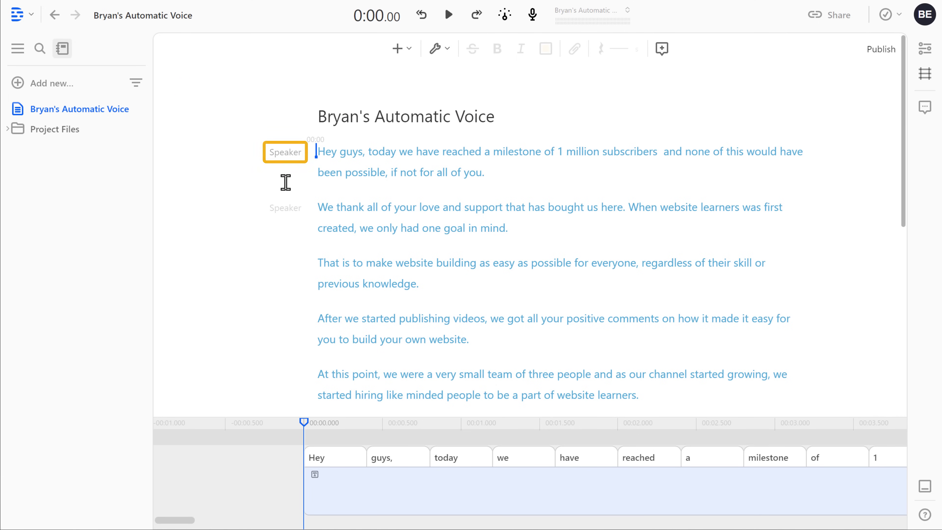
Set the script's speaker to the custom Overdub voice and play part of the generated speech from the start
{"action": "left_click", "coordinate": [285, 156]}
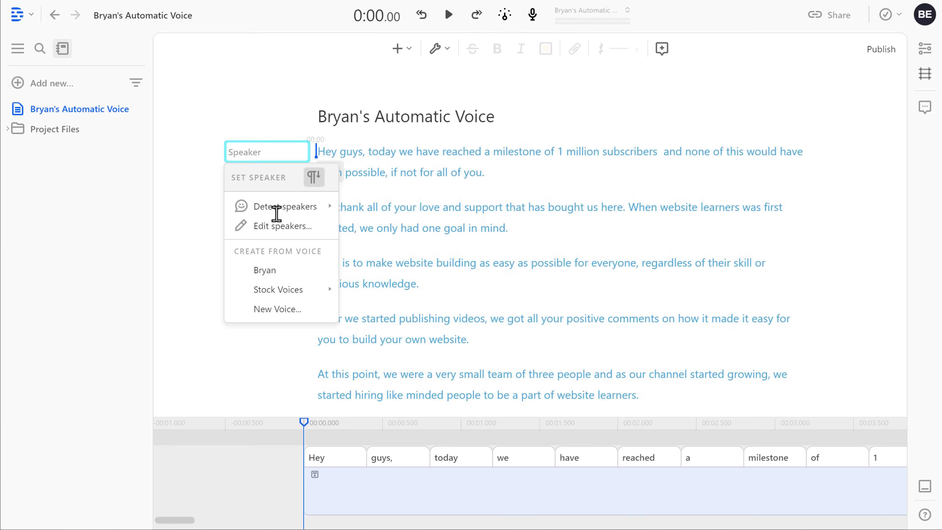
{"action": "left_click", "coordinate": [266, 271]}
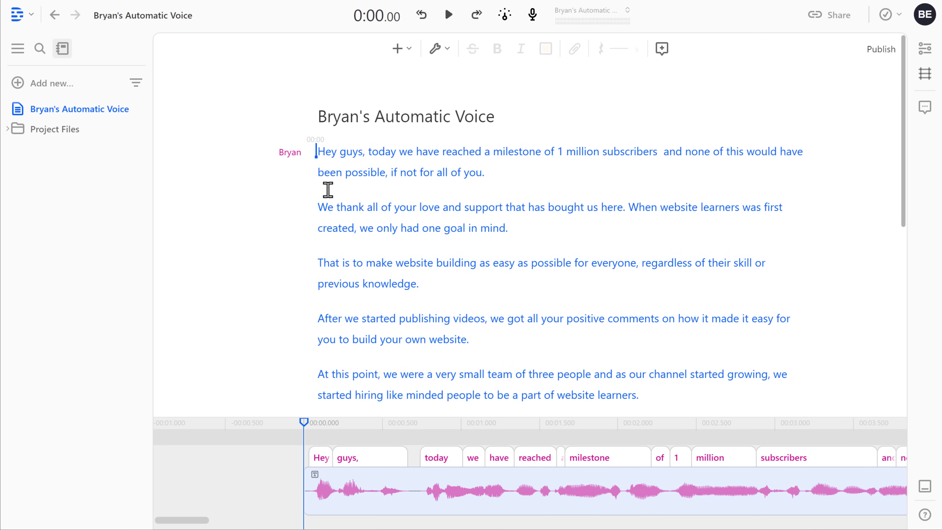
{"action": "left_click", "coordinate": [449, 17]}
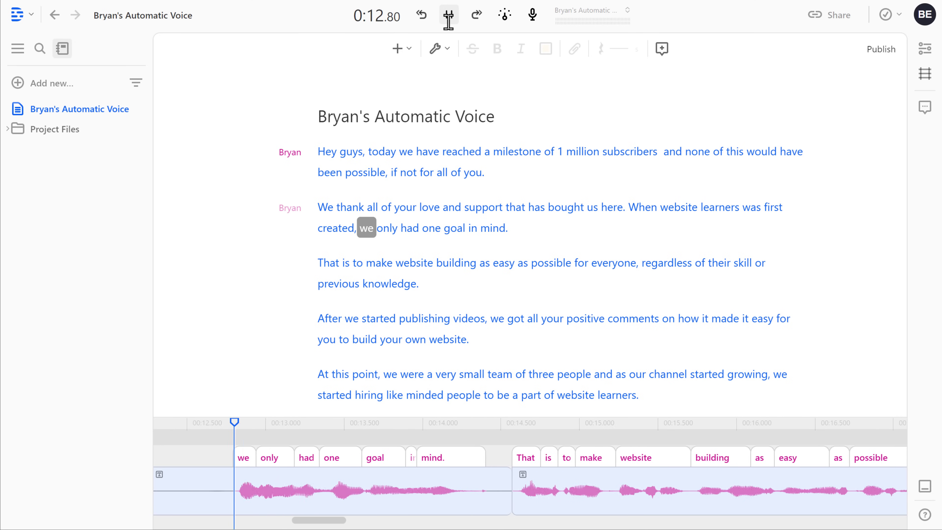
{"action": "left_click", "coordinate": [449, 16]}
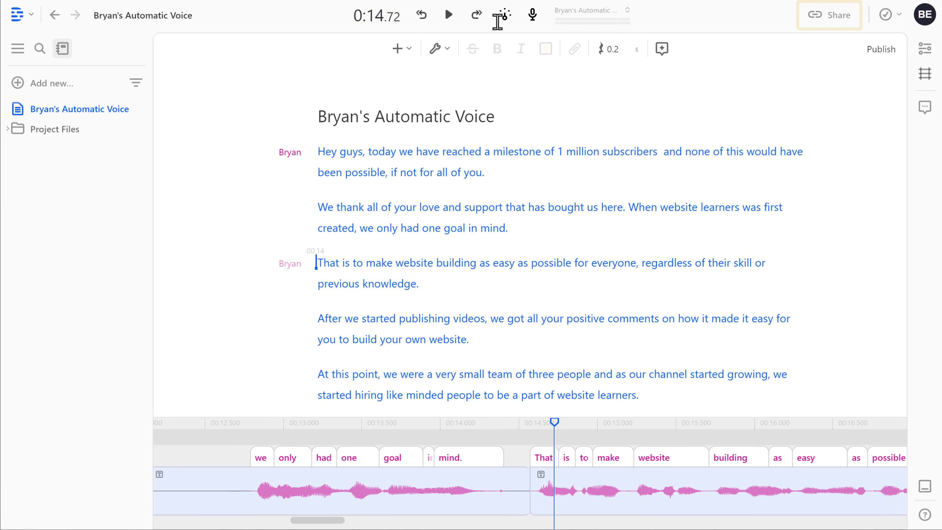
Export the current composition as lossless WAV audio to the Audio folder under the suggested file name, and play the exported file
{"action": "left_click", "coordinate": [840, 22]}
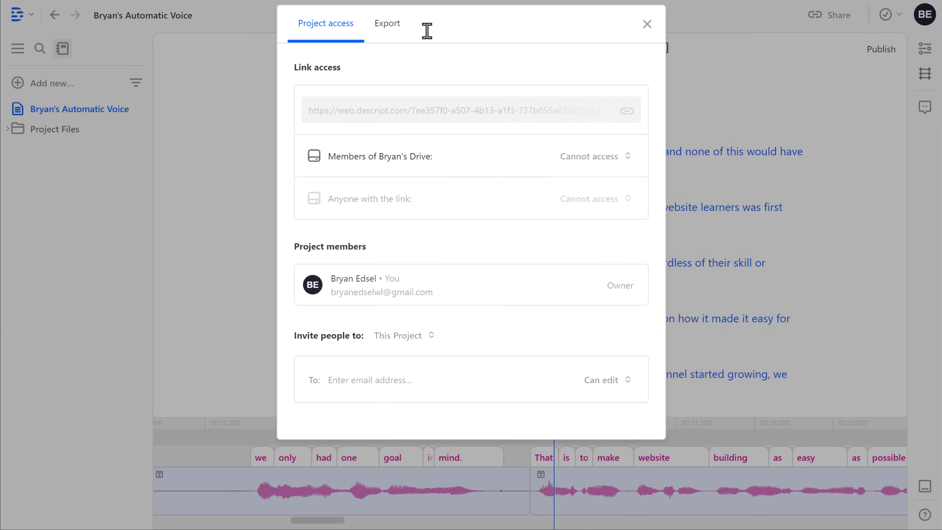
{"action": "left_click", "coordinate": [388, 26]}
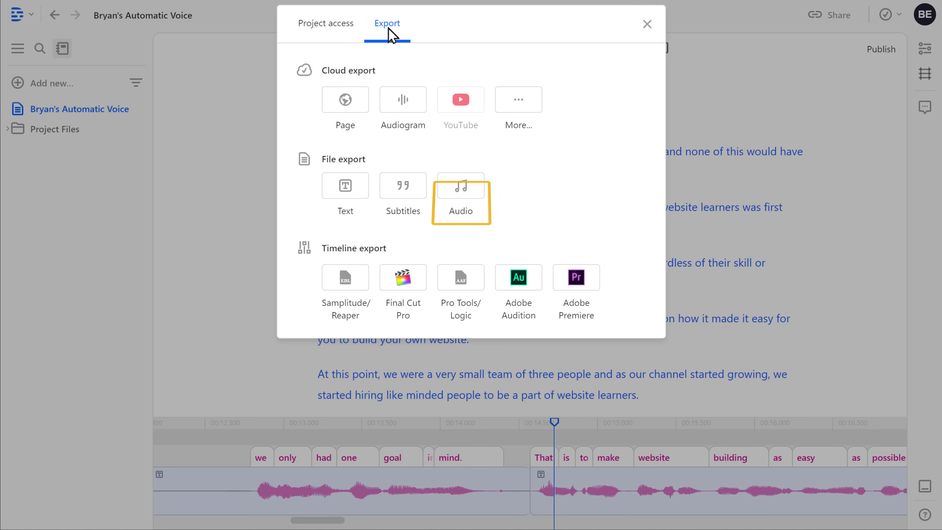
{"action": "left_click", "coordinate": [461, 219]}
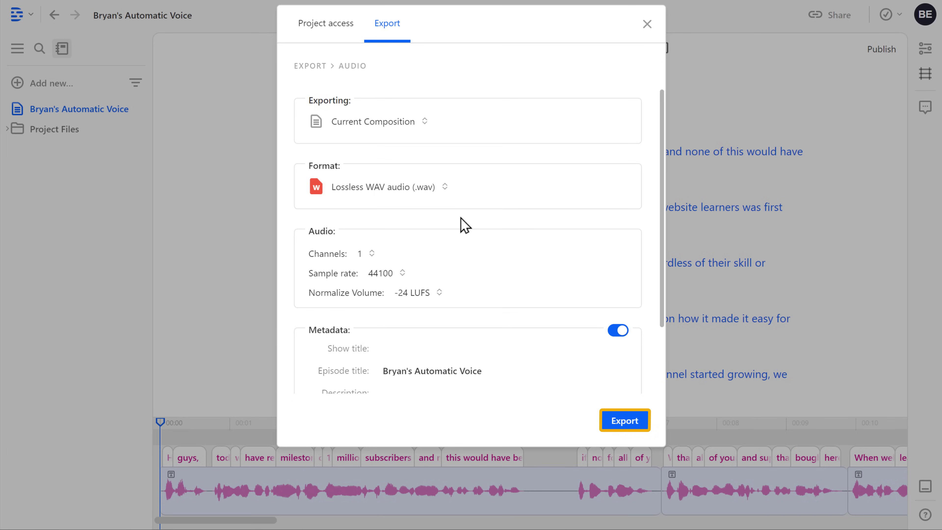
{"action": "left_click", "coordinate": [626, 423]}
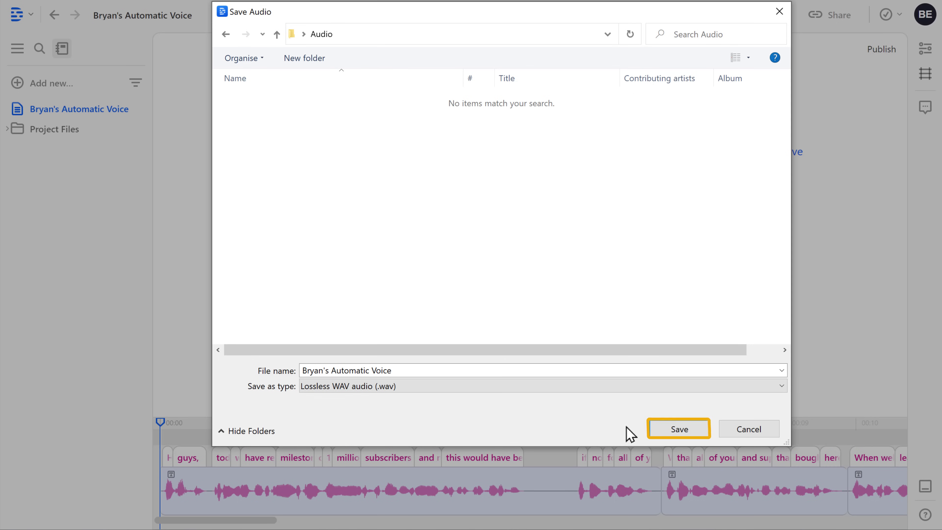
{"action": "left_click", "coordinate": [667, 431]}
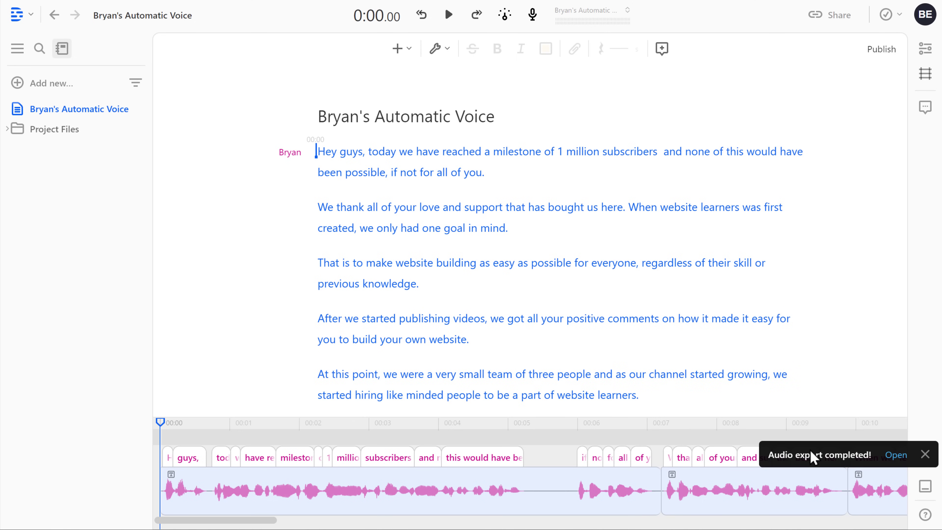
{"action": "left_click", "coordinate": [897, 459]}
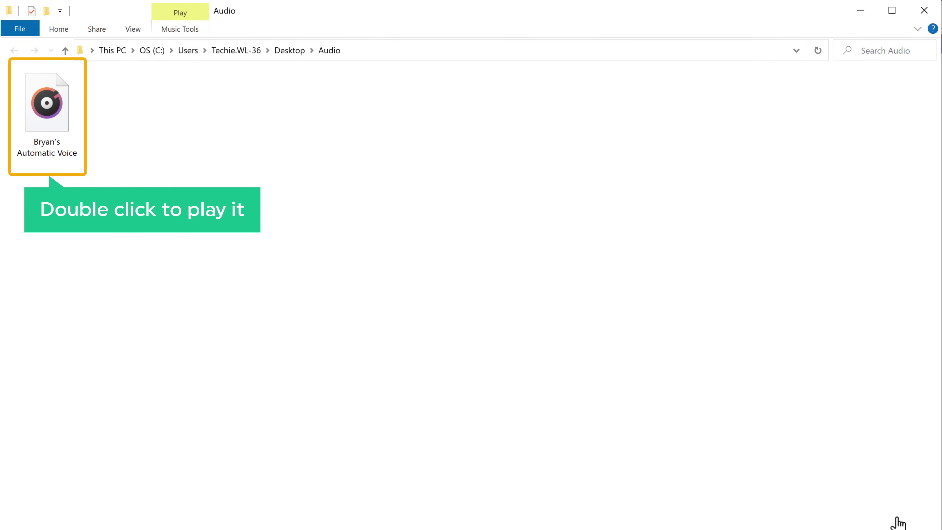
{"action": "double_click", "coordinate": [47, 104]}
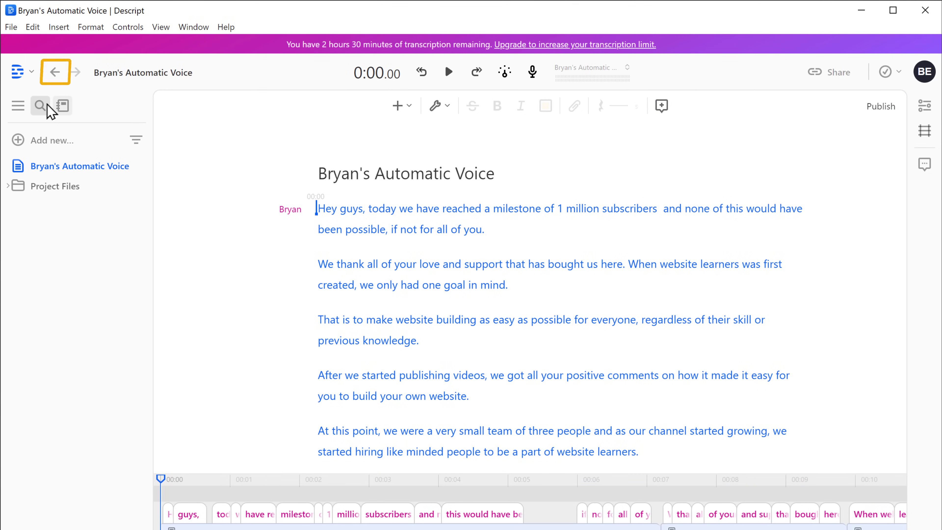
Return to the drive view in Descript, view the Overdub voices and open the upgrade option for full vocabulary access
{"action": "left_click", "coordinate": [55, 76]}
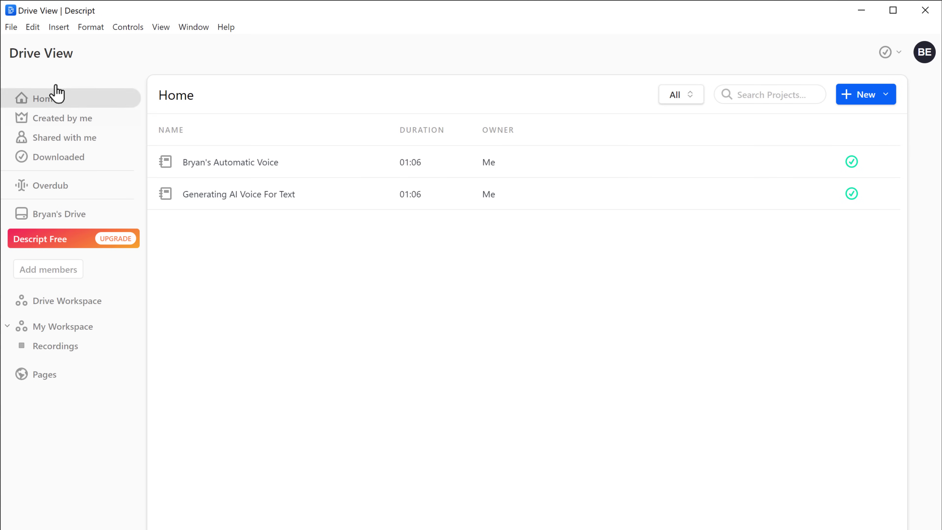
{"action": "left_click", "coordinate": [51, 189]}
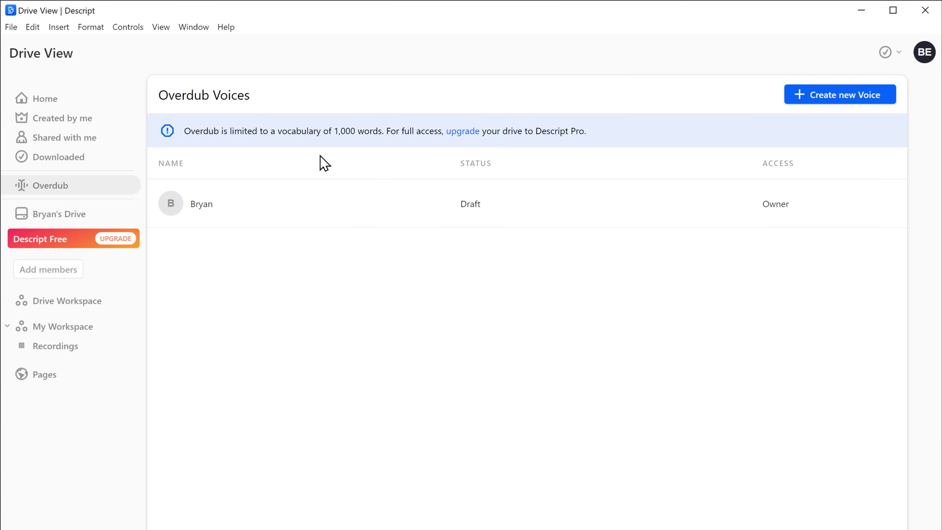
{"action": "left_click", "coordinate": [463, 132]}
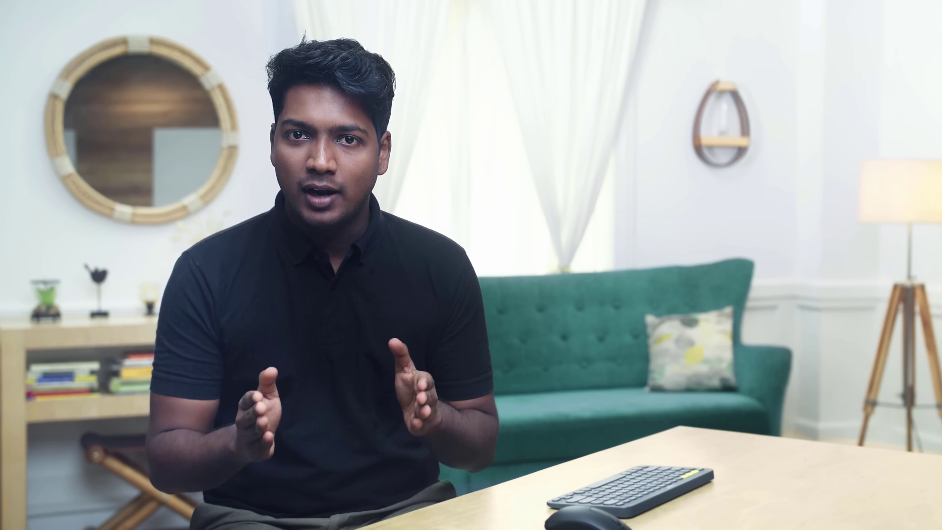
Switch to Fiverr, search for "voice over artist" and browse the sellers offered
{"action": "type", "text": "voice over artist"}
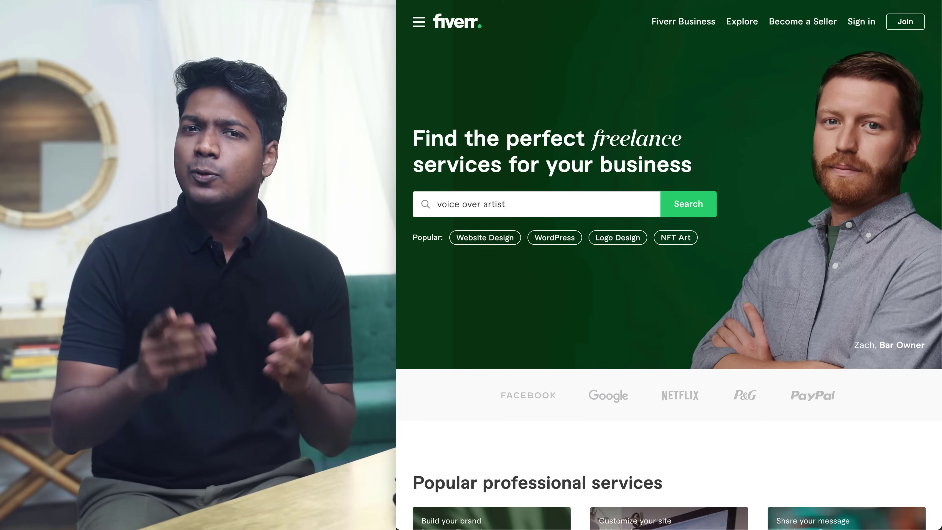
{"action": "key", "text": "Return"}
{"action": "scroll", "coordinate": [667, 222], "scroll_direction": "down", "scroll_amount": 10}
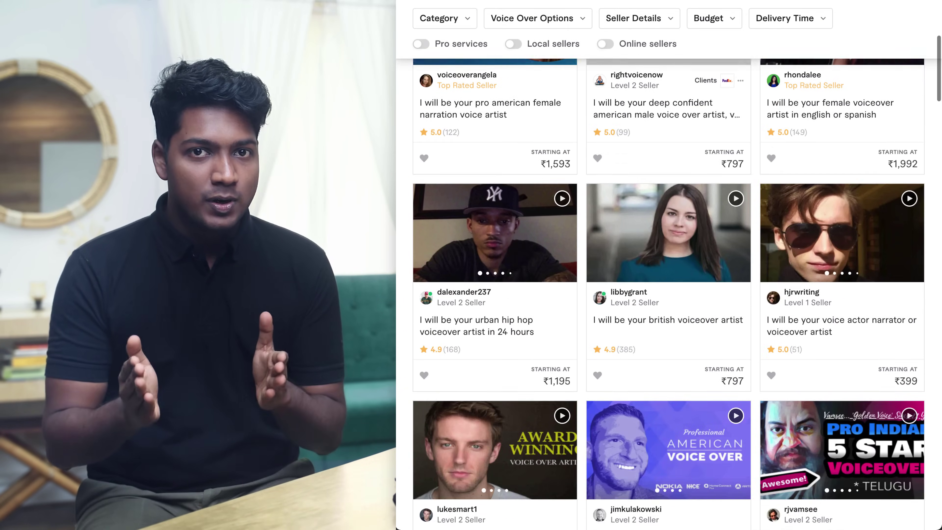